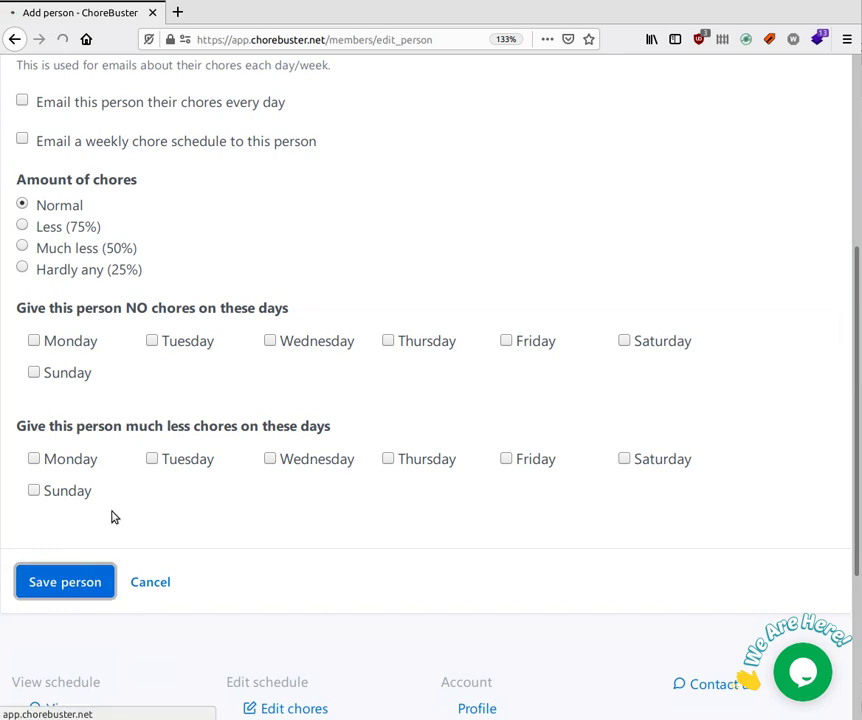
Add the older child as a new person, including "(older child)" after the name, with the chore amount set to Less (75%).
left_click(85, 502)
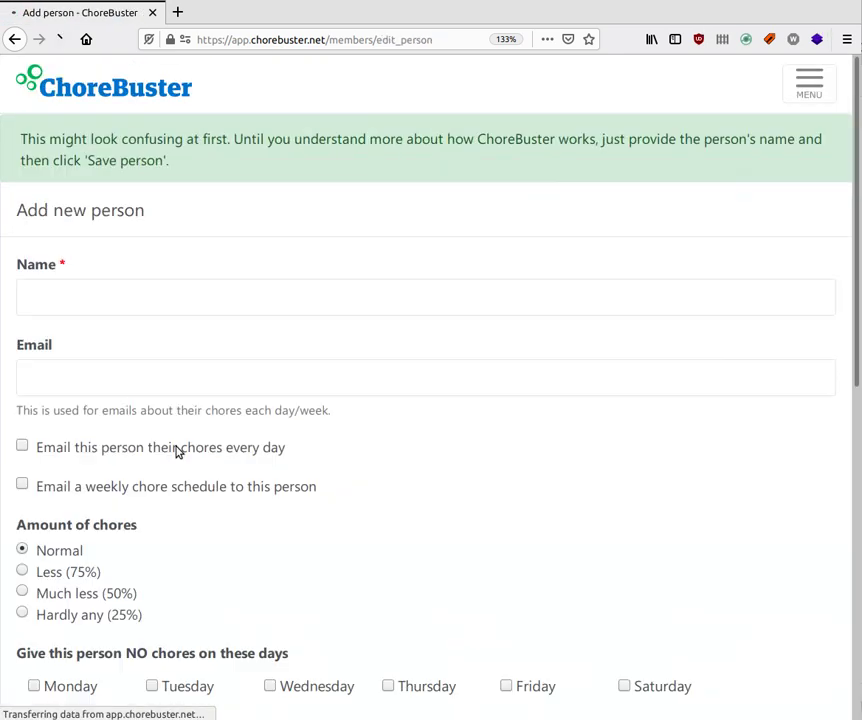
left_click(85, 301)
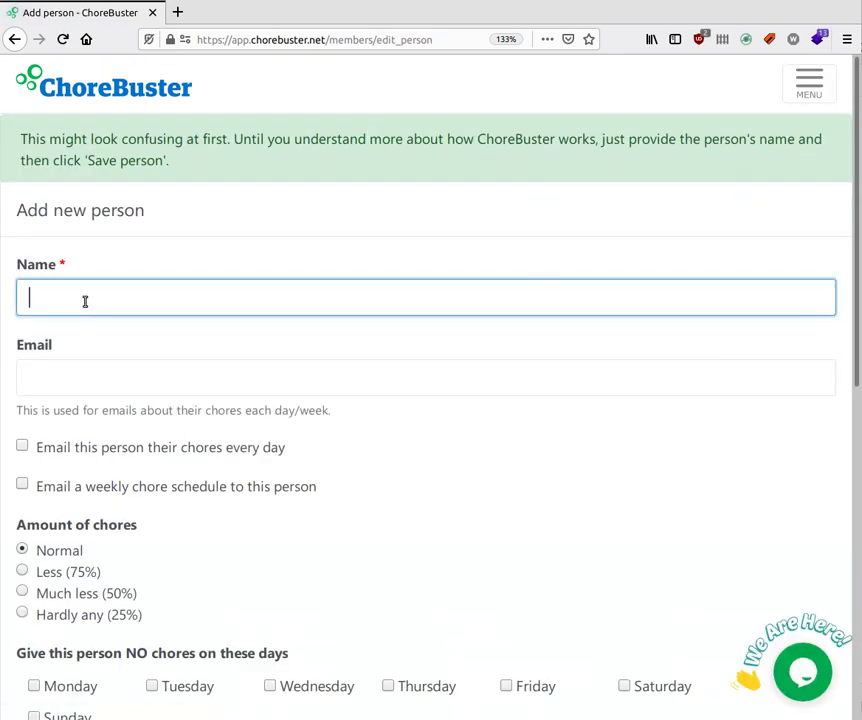
type("Sally (child")
scroll(85, 310, "down", 3)
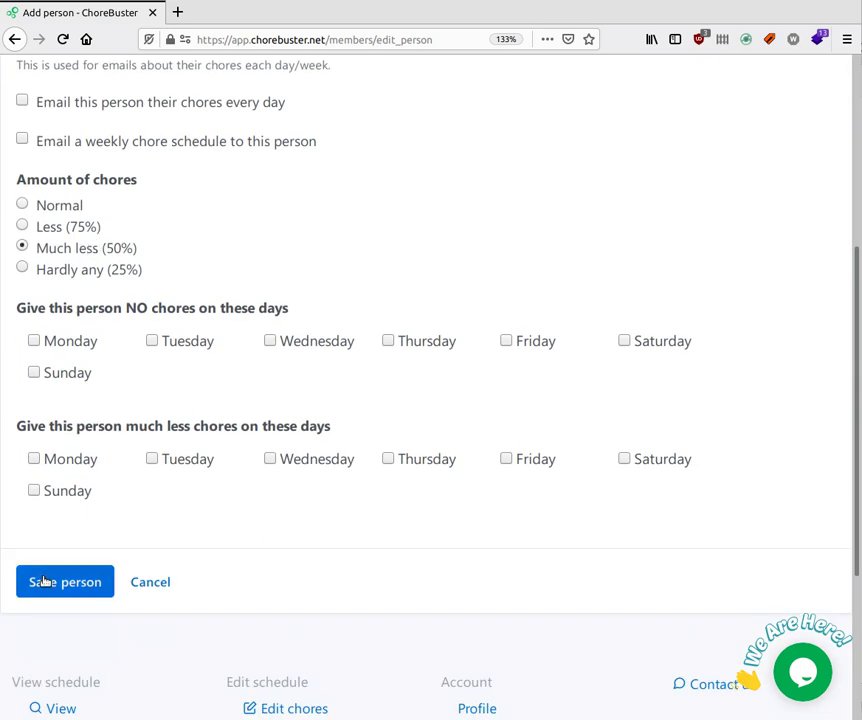
scroll(107, 328, "up", 3)
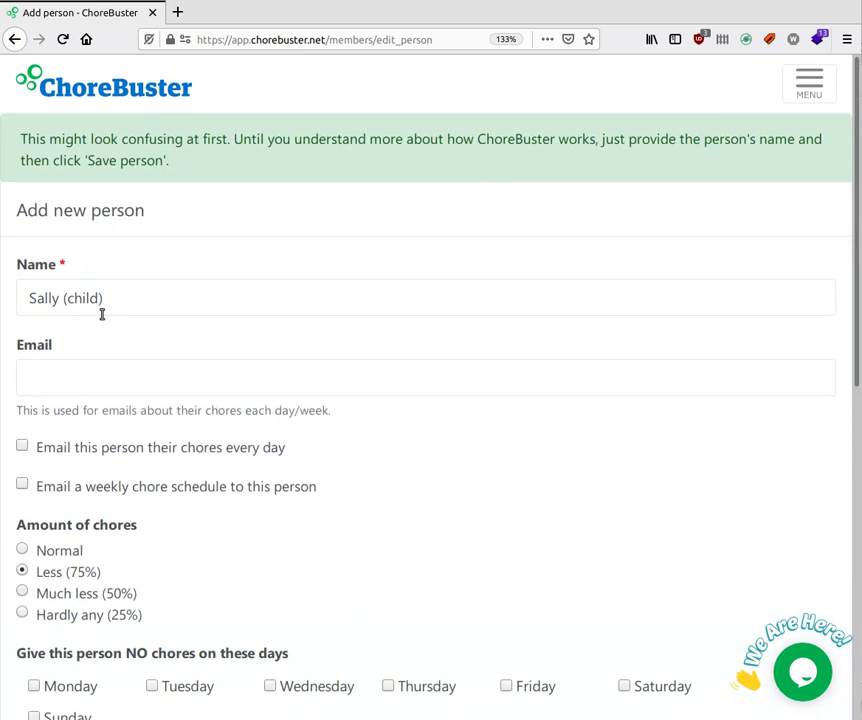
left_click(73, 297)
type("older")
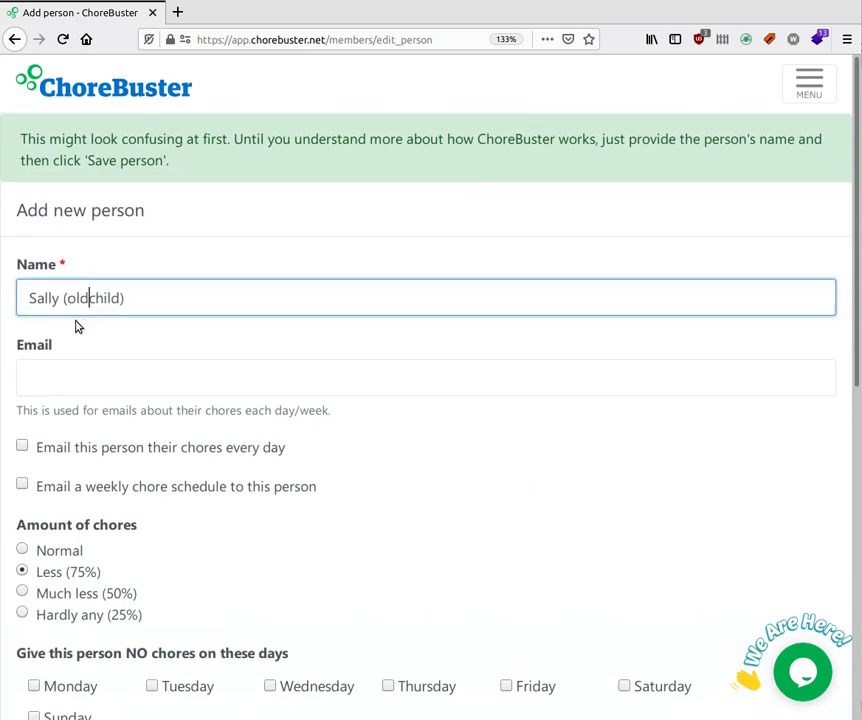
scroll(97, 327, "down", 4)
left_click(72, 515)
Add the young child as a new person, including "(young child)" after the name, with the chore amount set to Much less (50%).
left_click(77, 556)
left_click(87, 302)
type("John")
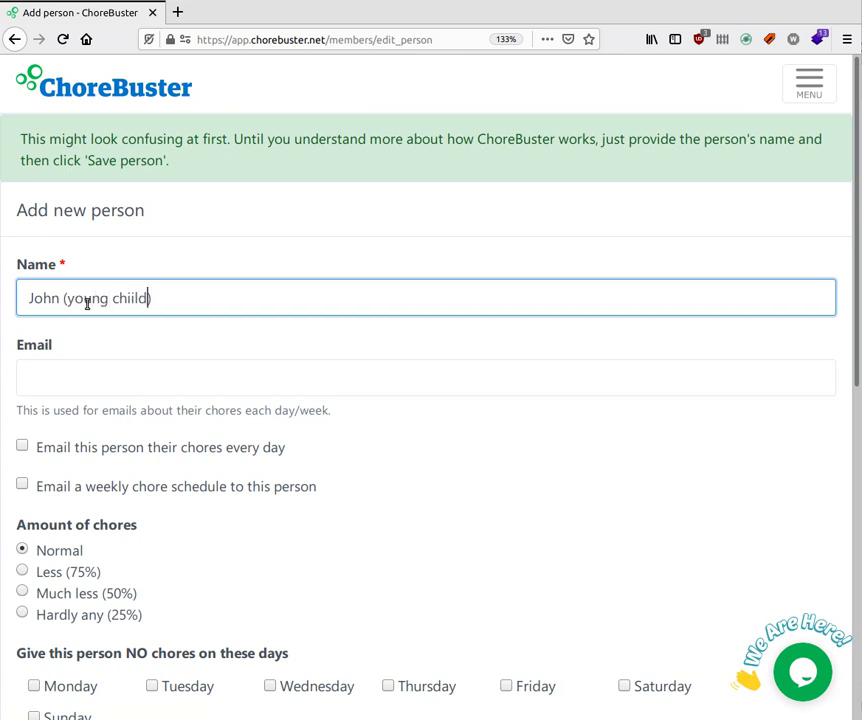
left_click(70, 598)
scroll(79, 604, "down", 5)
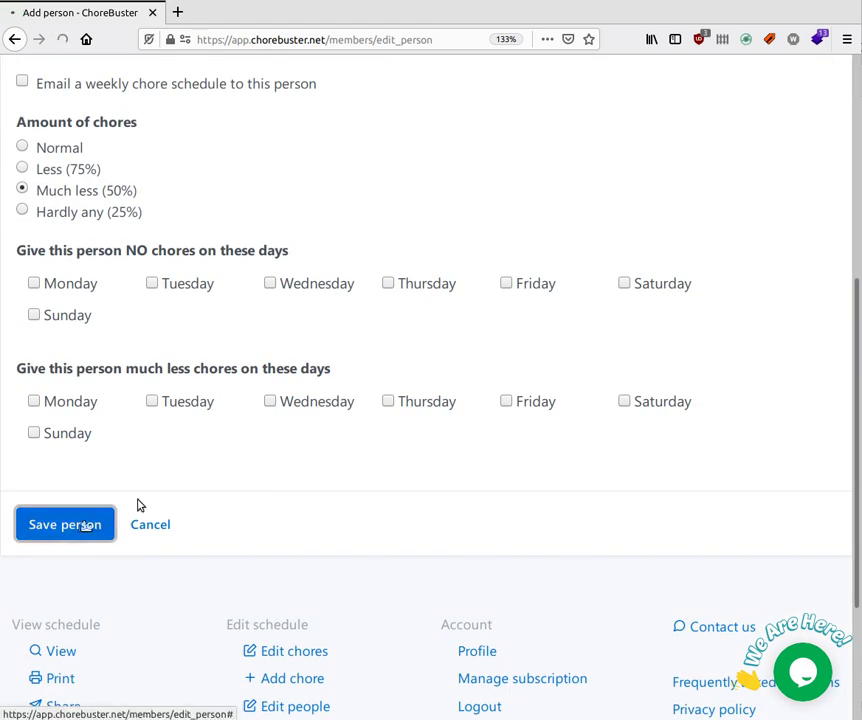
left_click(65, 524)
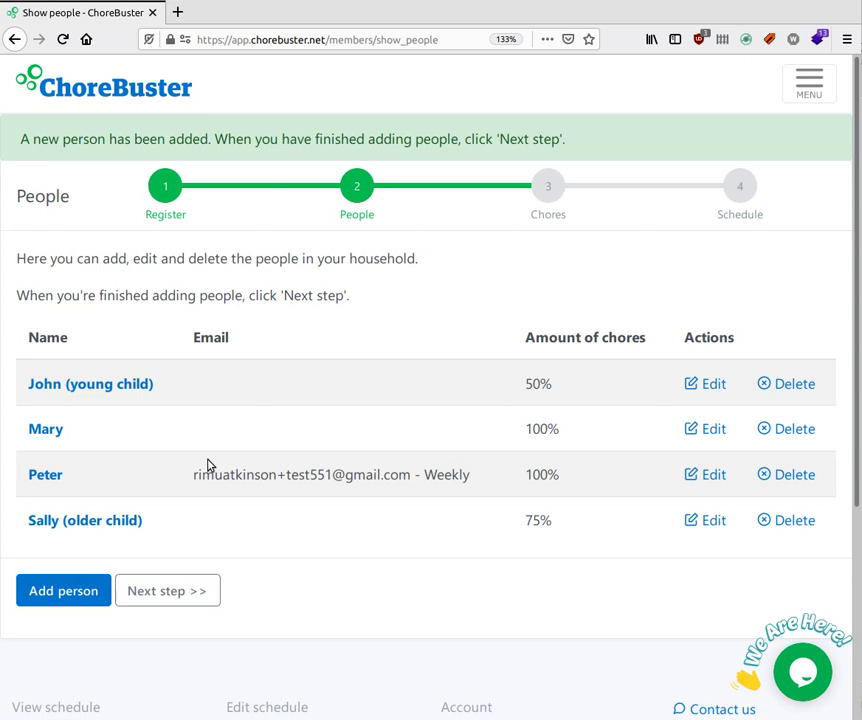
Import the preset chores Change kitty litter through Clean and dust lights, Clean toilet through Defrost fridge, Feed cat through Make bread, and Wipe shower walls.
left_click(198, 589)
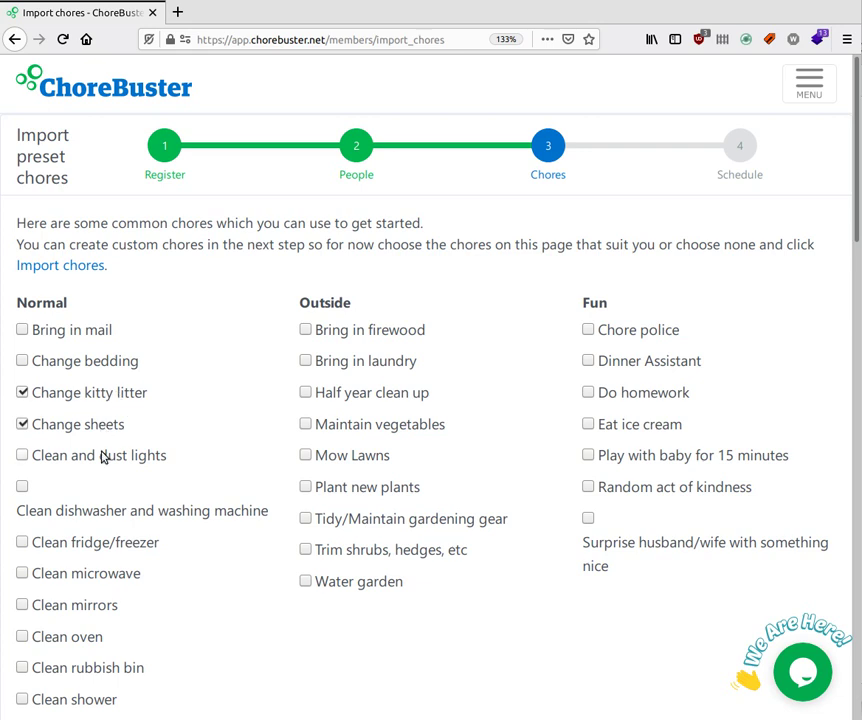
scroll(114, 490, "down", 5)
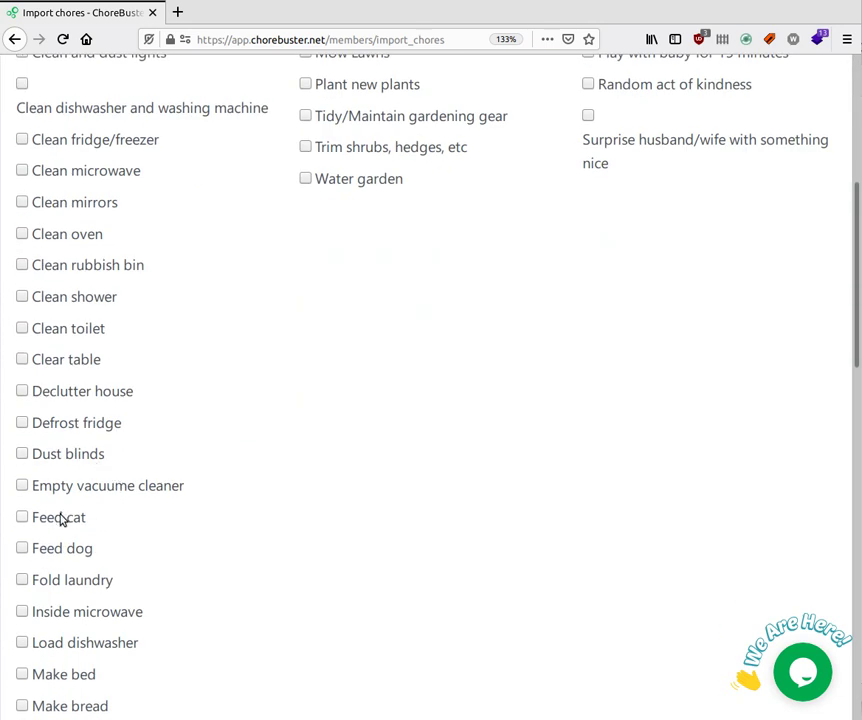
left_click(52, 645)
left_click(87, 359)
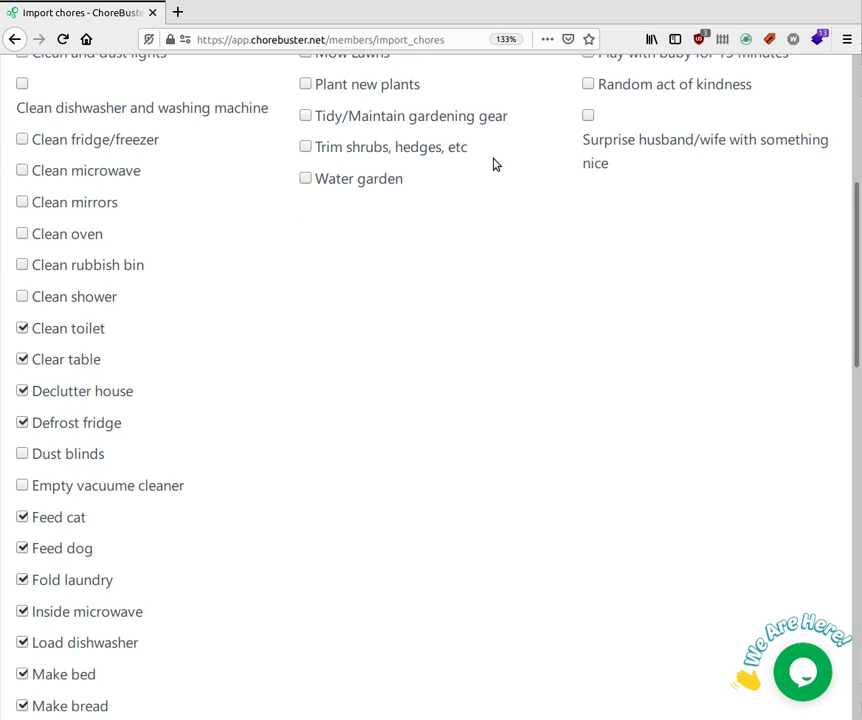
scroll(454, 360, "down", 9)
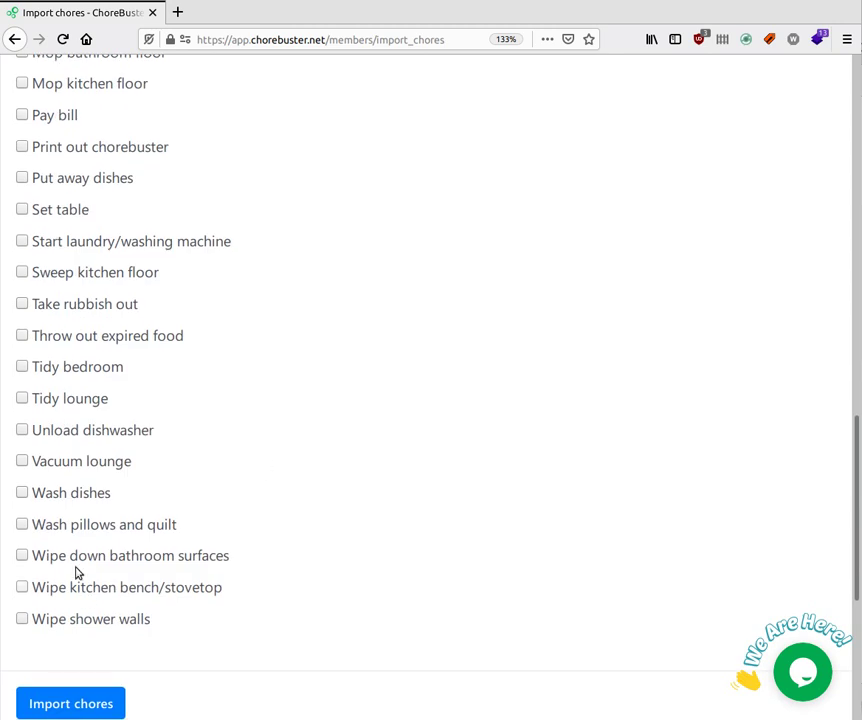
left_click(75, 700)
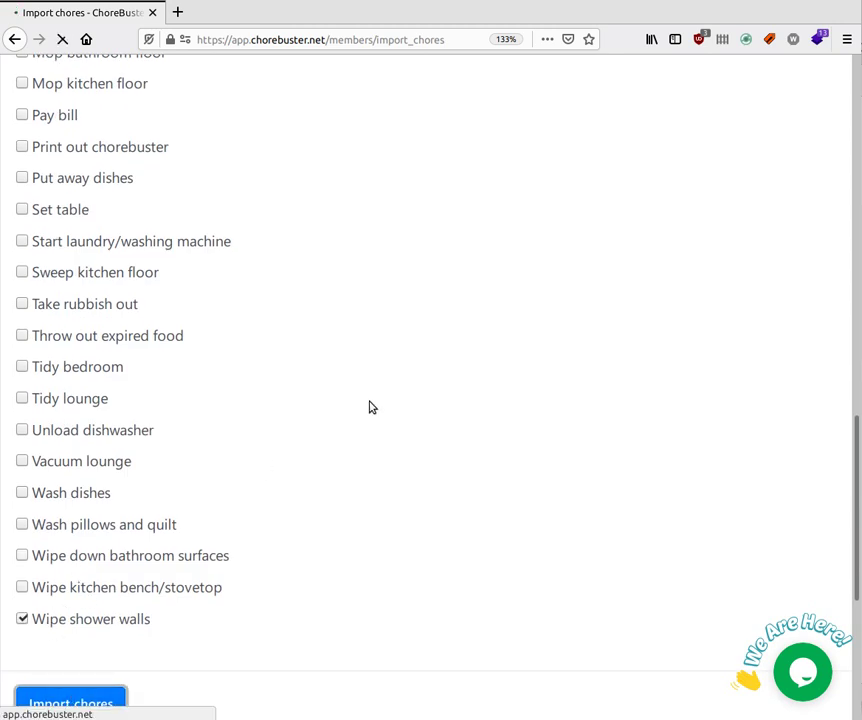
Create a custom chore named "Take out the recycling" with start date 12/09/2020 and weekly frequency.
scroll(336, 394, "down", 3)
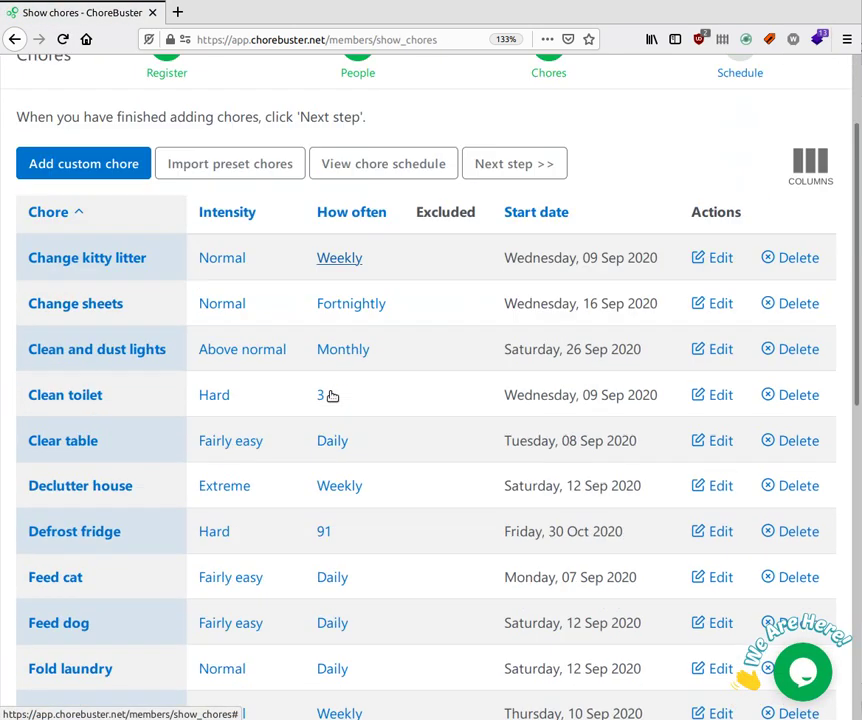
scroll(333, 397, "up", 3)
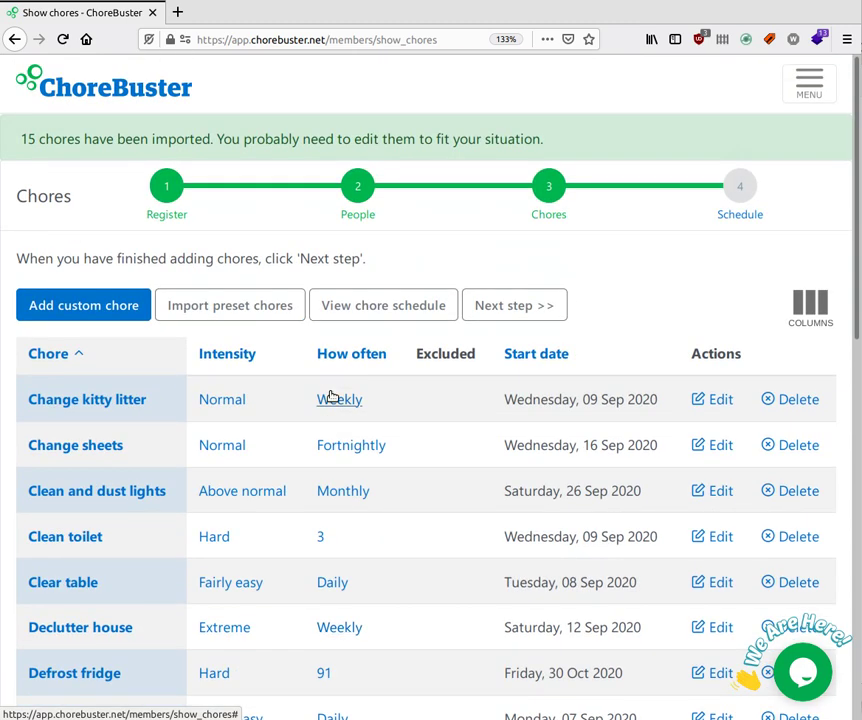
left_click(133, 313)
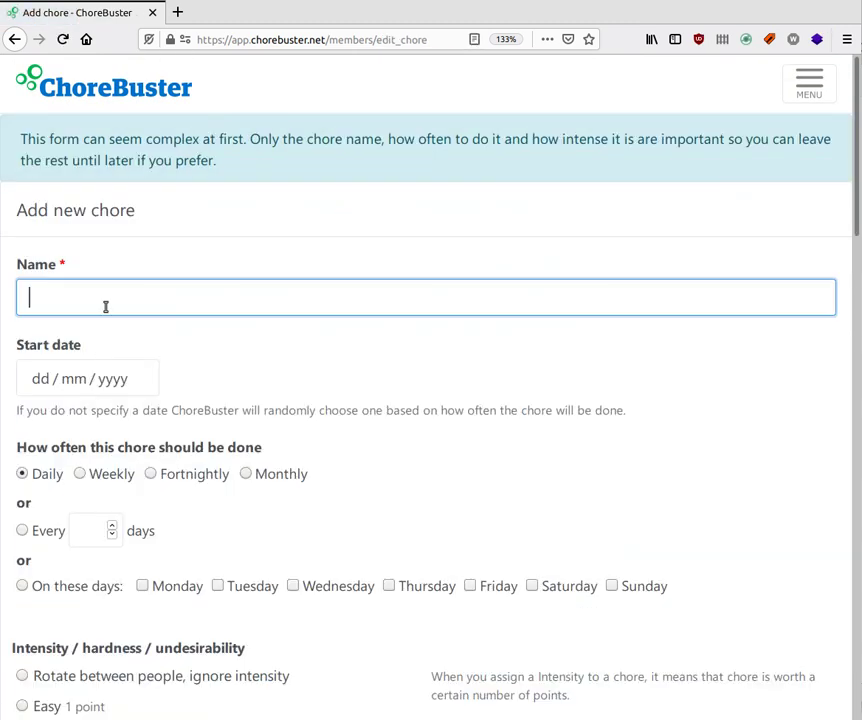
type("Take out the recycling")
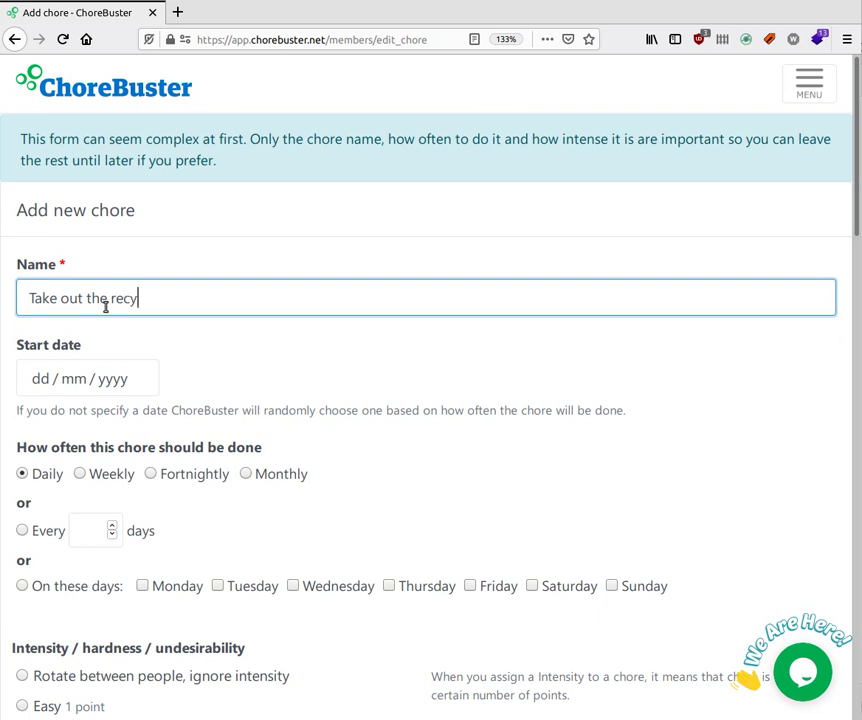
left_click(44, 379)
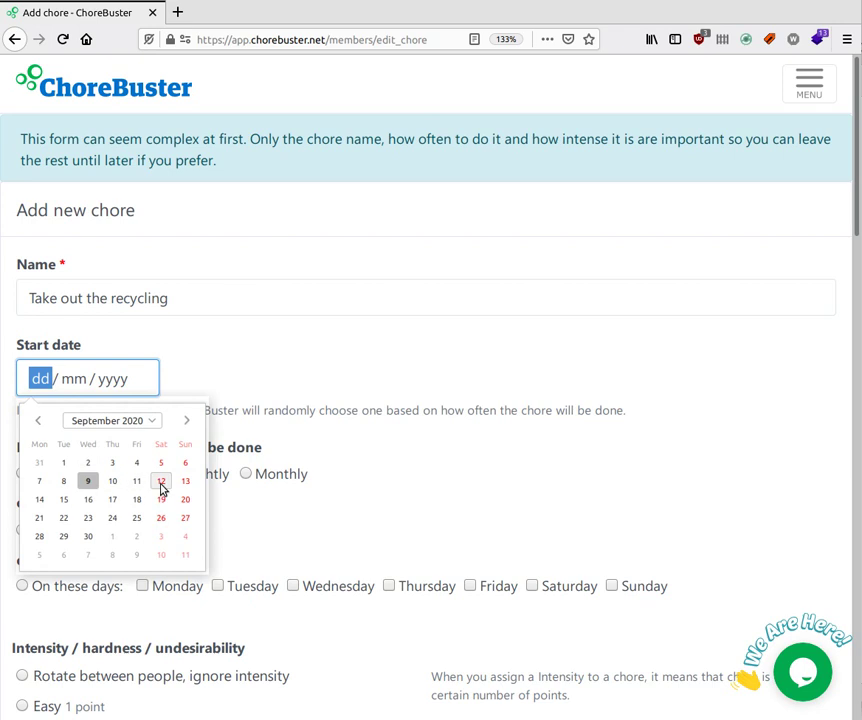
left_click(161, 484)
left_click(80, 474)
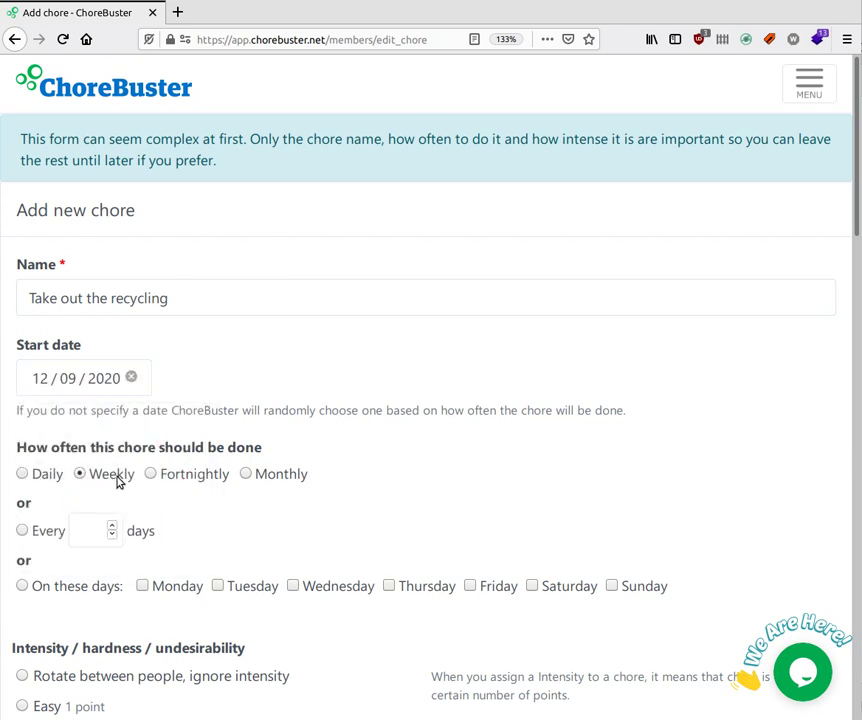
Set the recycling chore's intensity to Hard (5 points) and exclude both children from doing it.
scroll(118, 482, "down", 5)
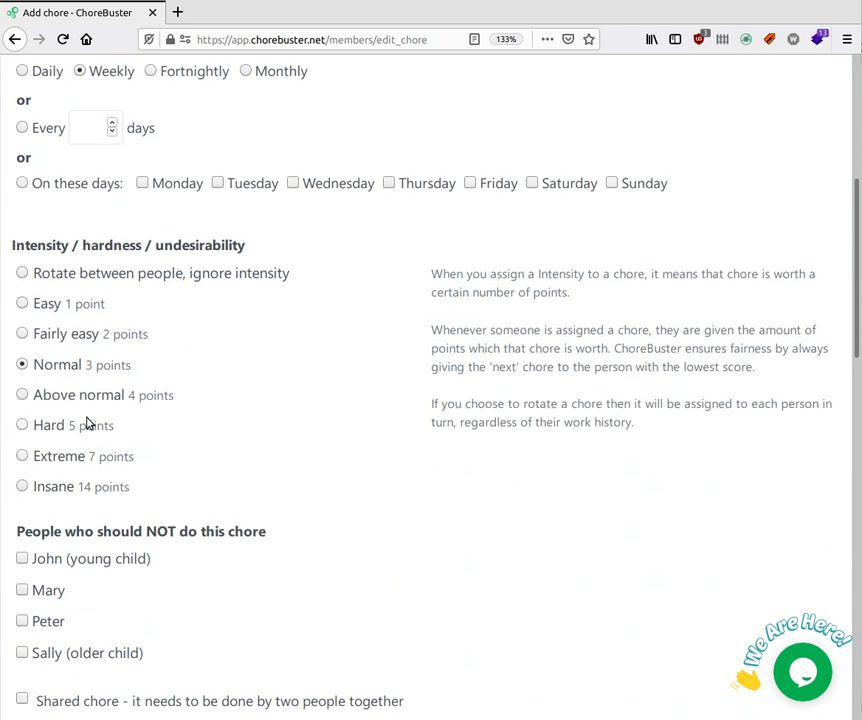
scroll(155, 483, "down", 5)
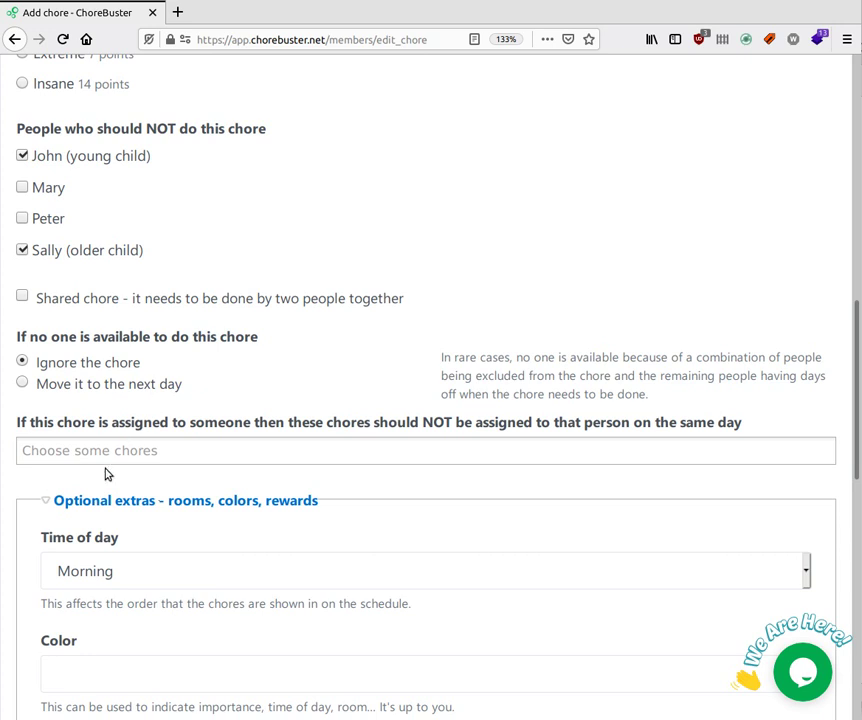
Set the recycling chore's time of day to Evening and its color to Green, and save the chore.
scroll(60, 537, "down", 4)
left_click(67, 232)
left_click(75, 309)
left_click(112, 330)
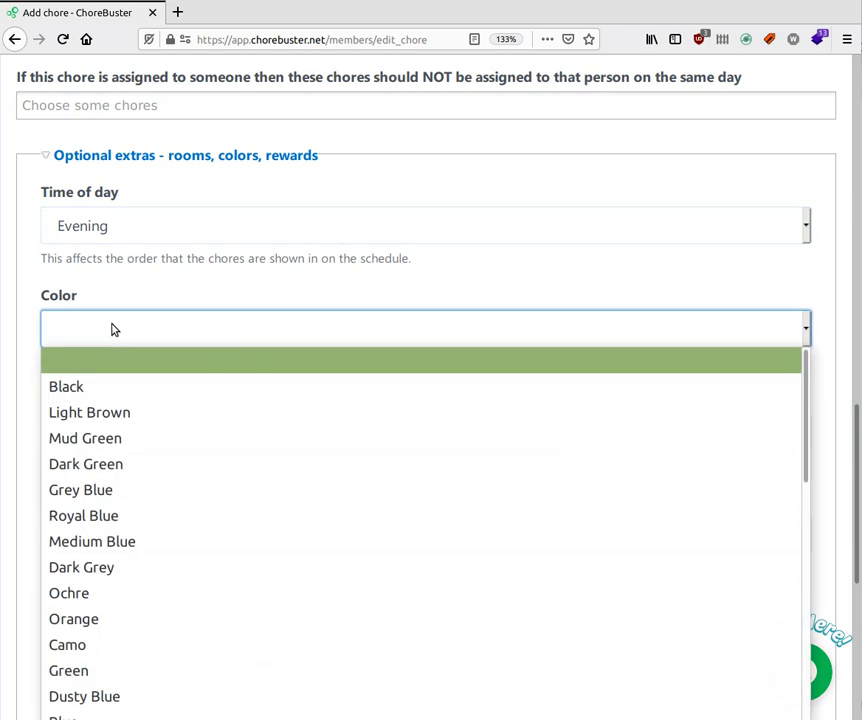
scroll(112, 330, "down", 1)
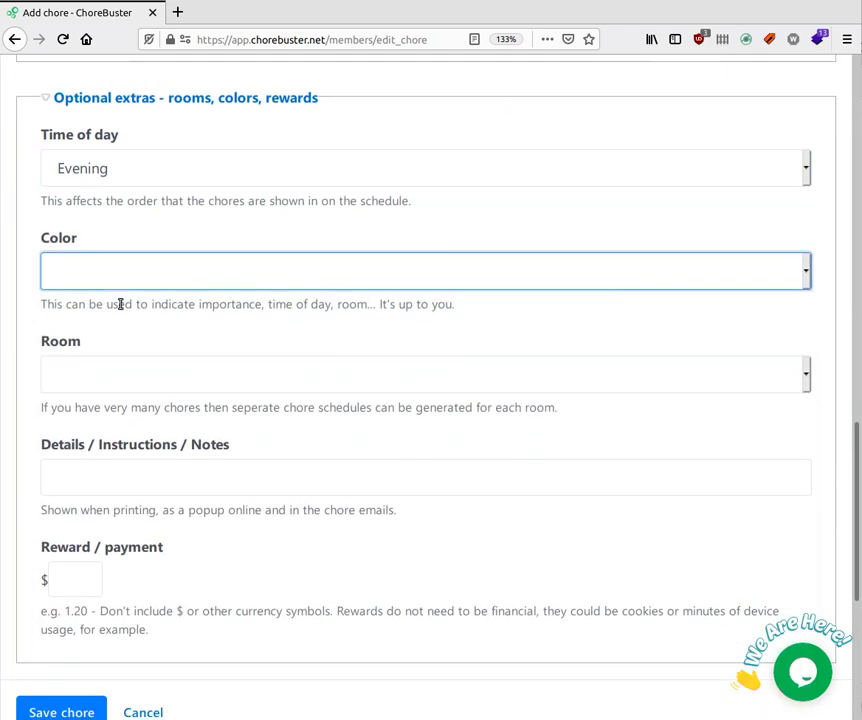
left_click(125, 284)
scroll(135, 392, "down", 3)
scroll(135, 392, "down", 1)
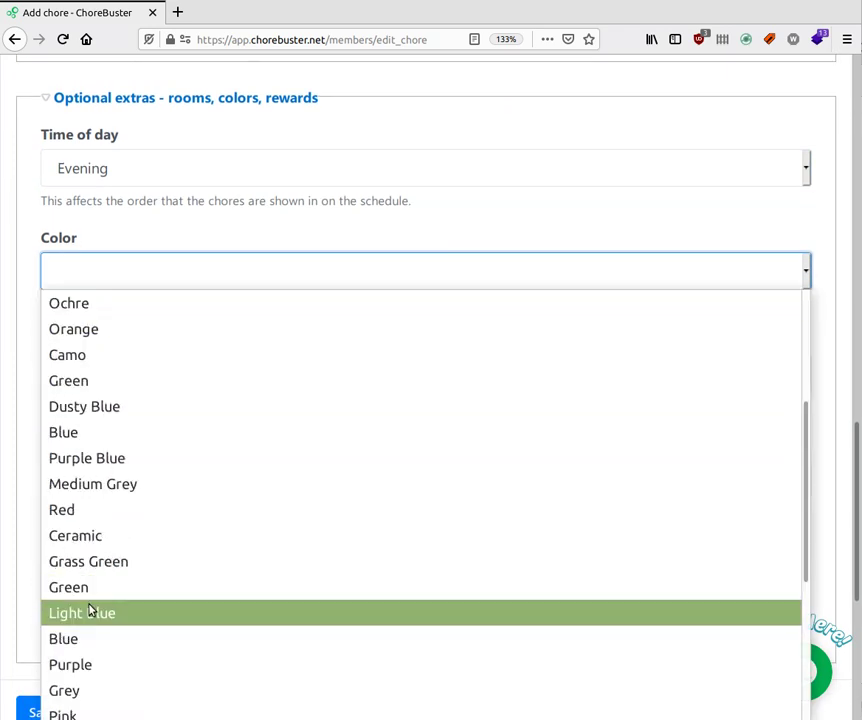
left_click(86, 587)
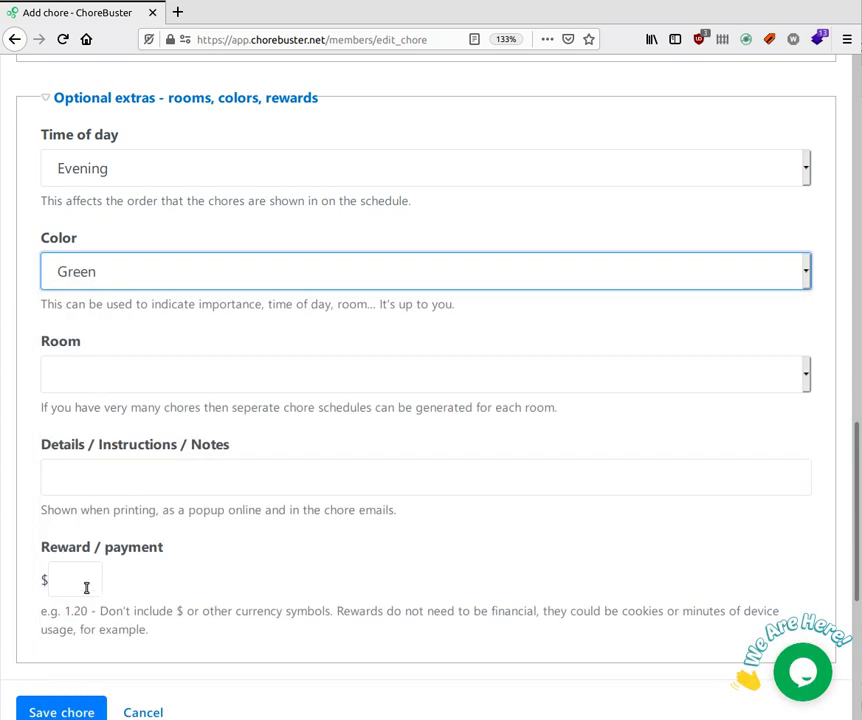
left_click(58, 707)
Check the recycling chore's frequency and excluded people in the chore list, and proceed to the chore schedule.
scroll(153, 403, "down", 5)
scroll(153, 403, "down", 2)
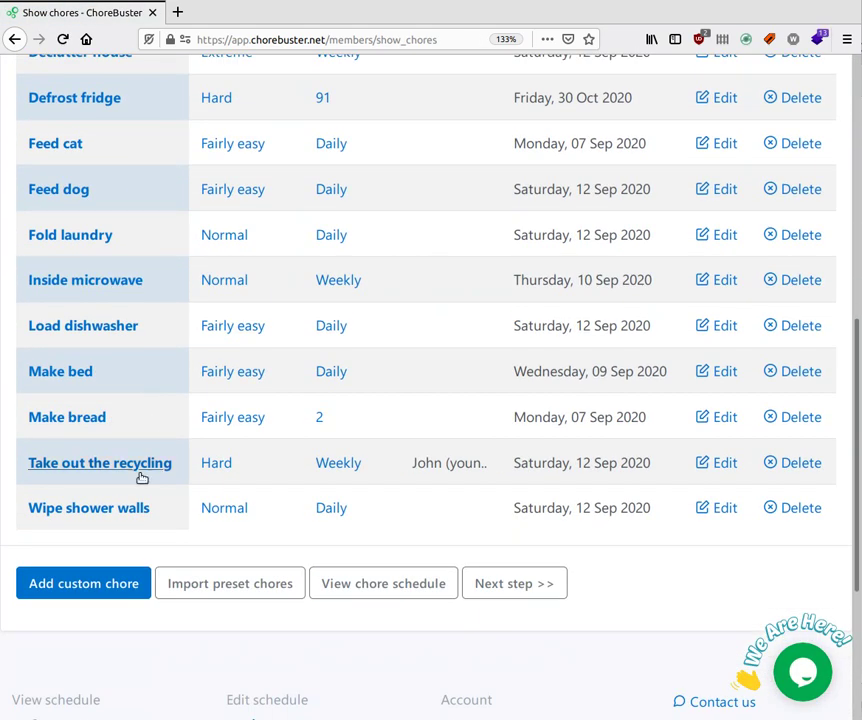
left_click(335, 466)
left_click(354, 523)
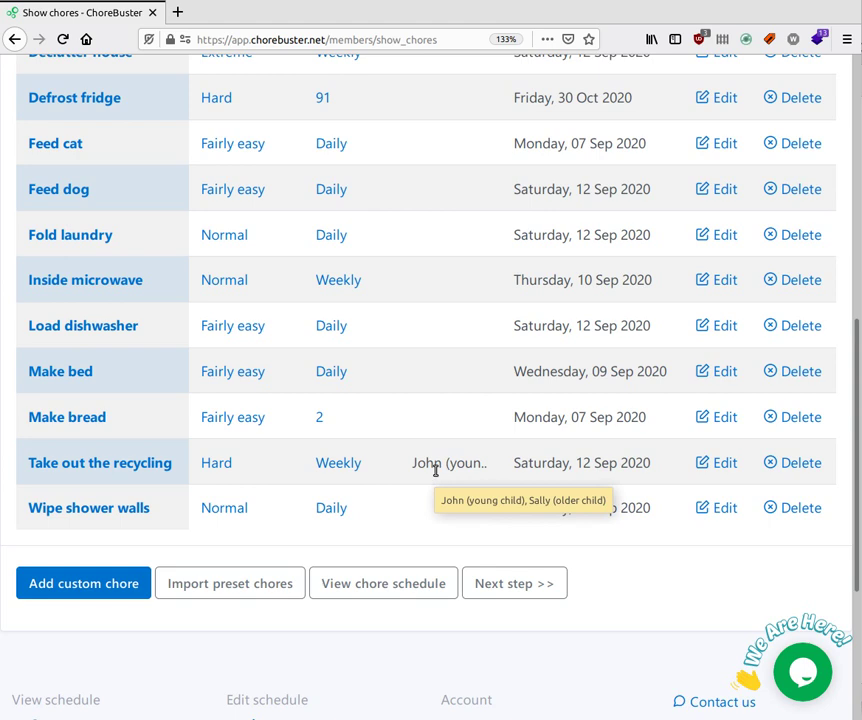
left_click(496, 585)
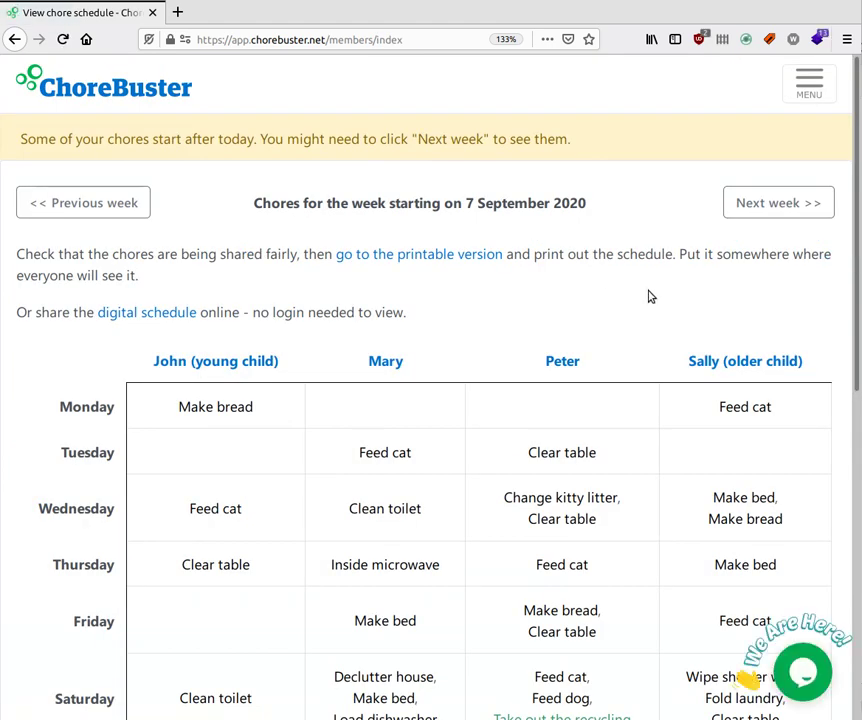
Show the schedule for the week starting 14 September 2020 and examine how chores are shared, including the recycling chore's details.
left_click_drag(856, 337, 838, 335)
left_click(781, 204)
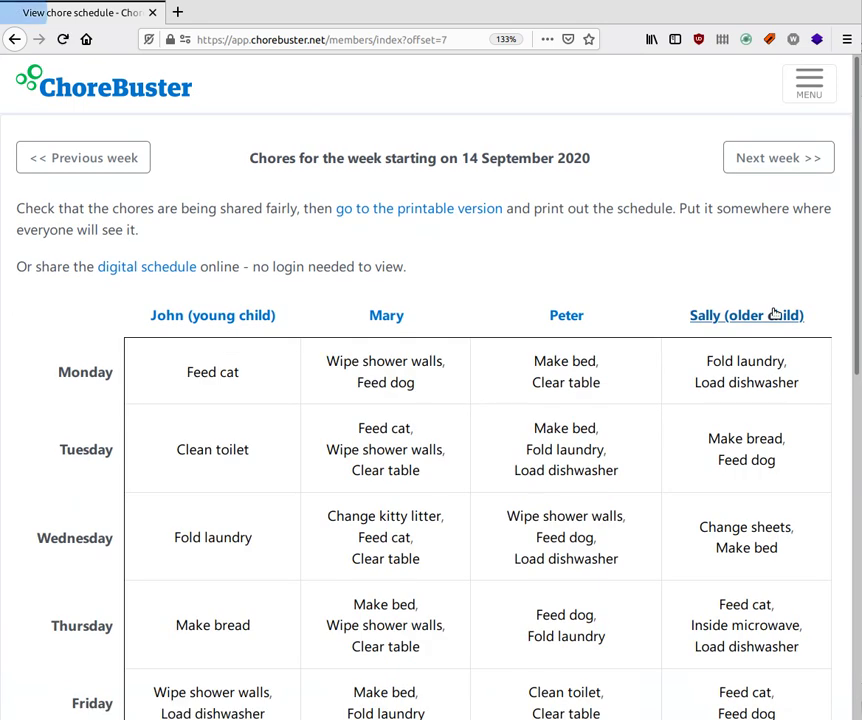
scroll(836, 420, "down", 5)
scroll(835, 431, "up", 3)
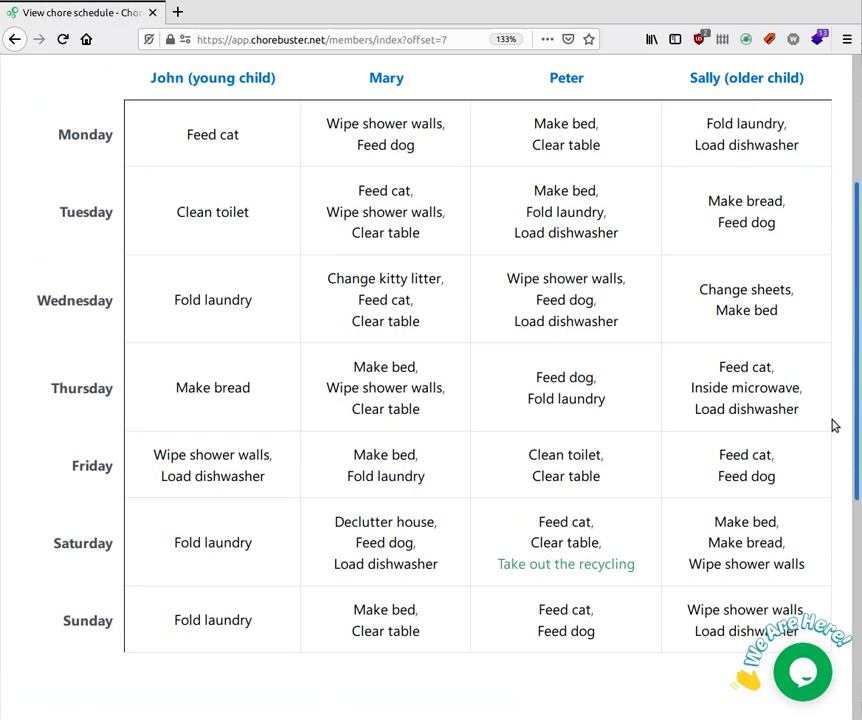
scroll(833, 385, "up", 1)
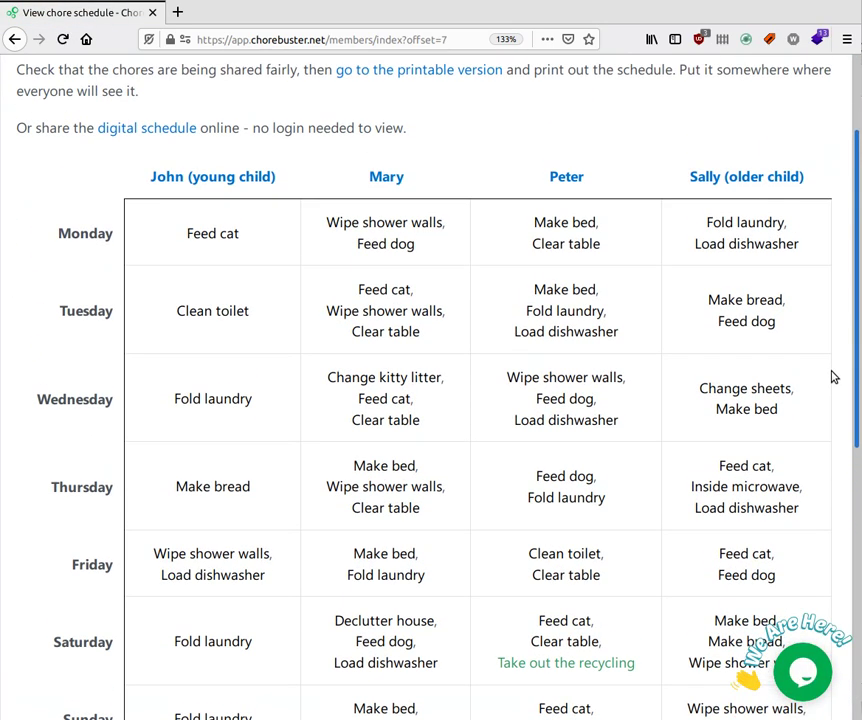
scroll(835, 400, "down", 4)
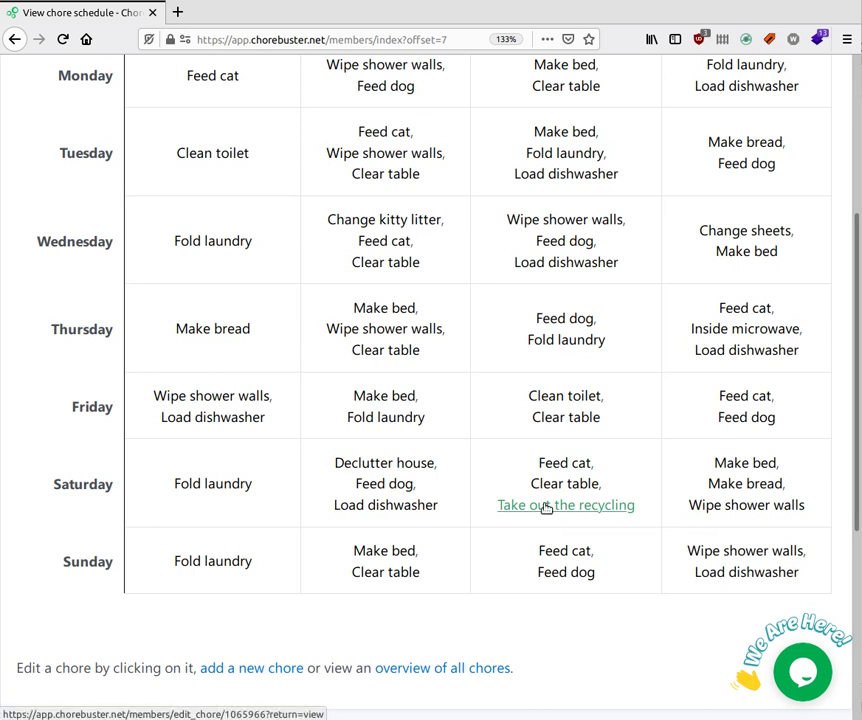
mouse_move(547, 508)
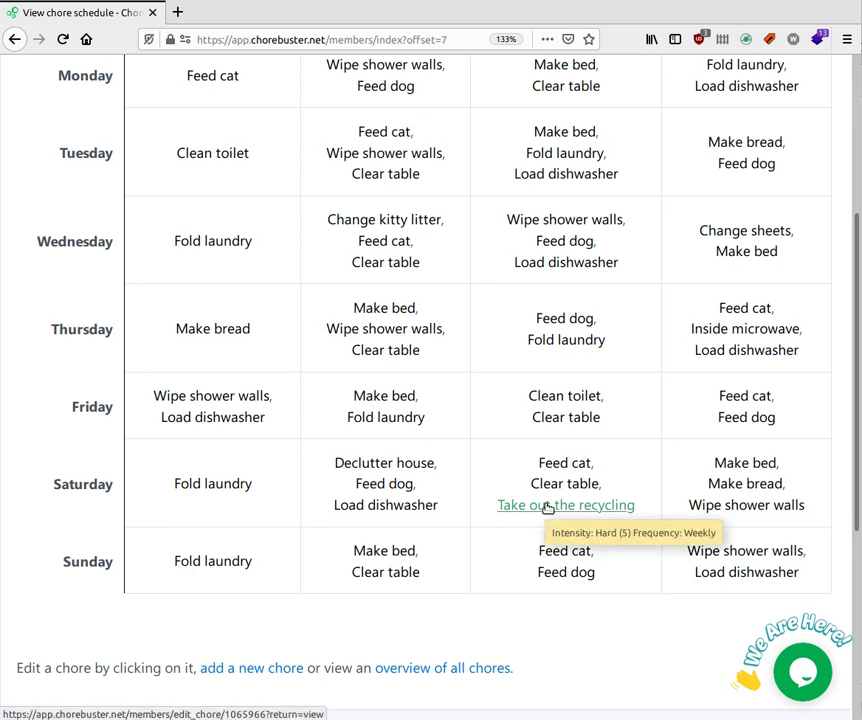
scroll(546, 508, "up", 9)
scroll(546, 510, "down", 9)
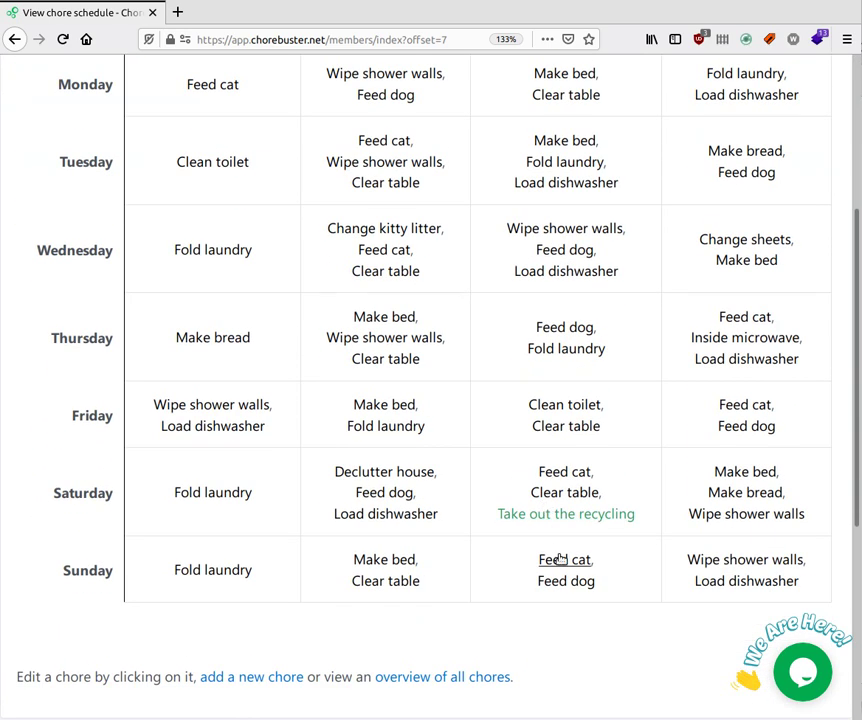
Edit the Feed cat chore so that Feed dog is not assigned to the same person on the same day, and save it.
left_click(560, 558)
scroll(102, 440, "down", 10)
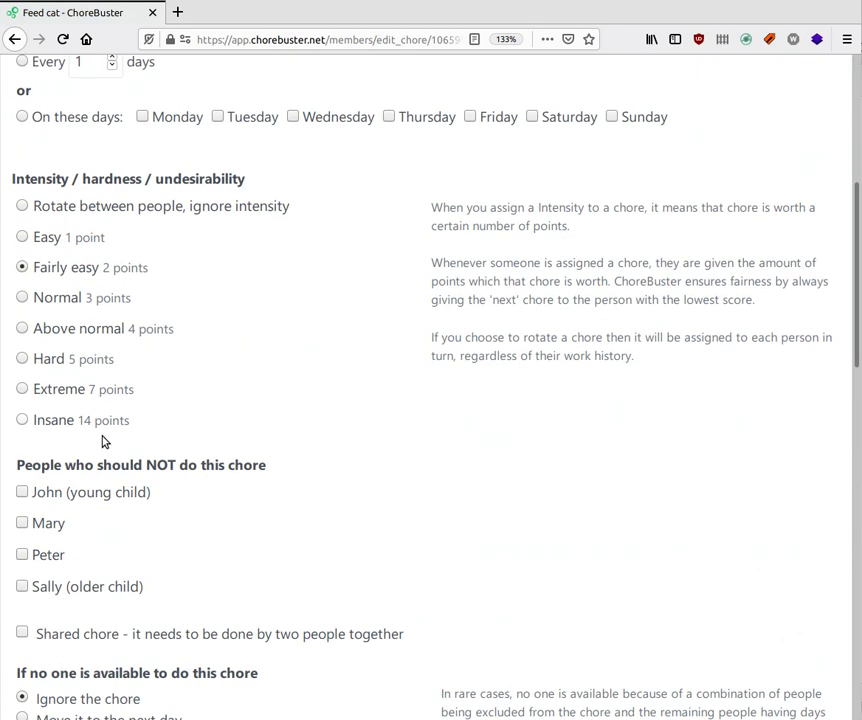
scroll(102, 440, "down", 8)
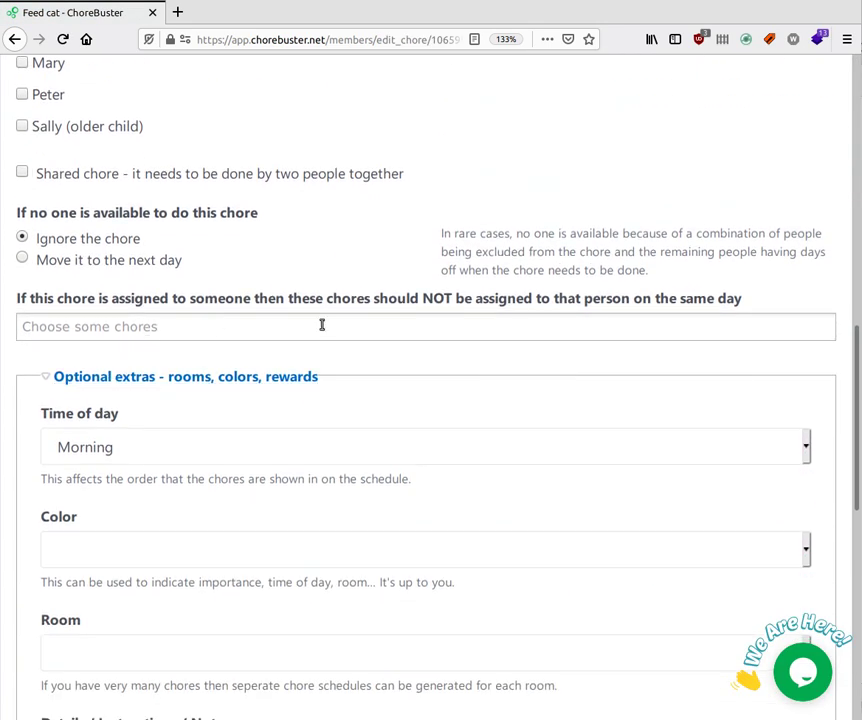
left_click(144, 329)
type("feed d")
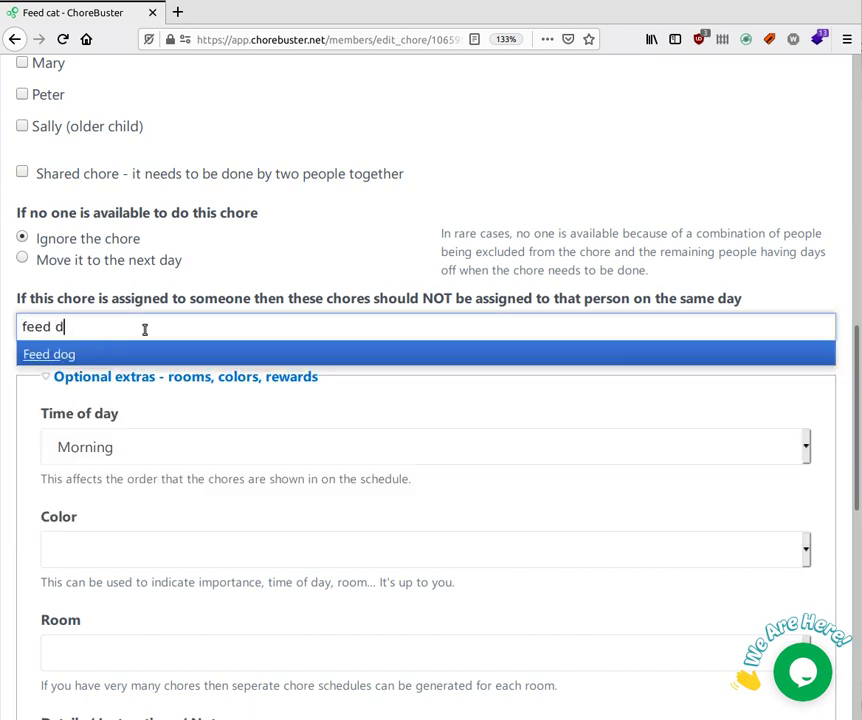
left_click(103, 352)
scroll(106, 380, "down", 6)
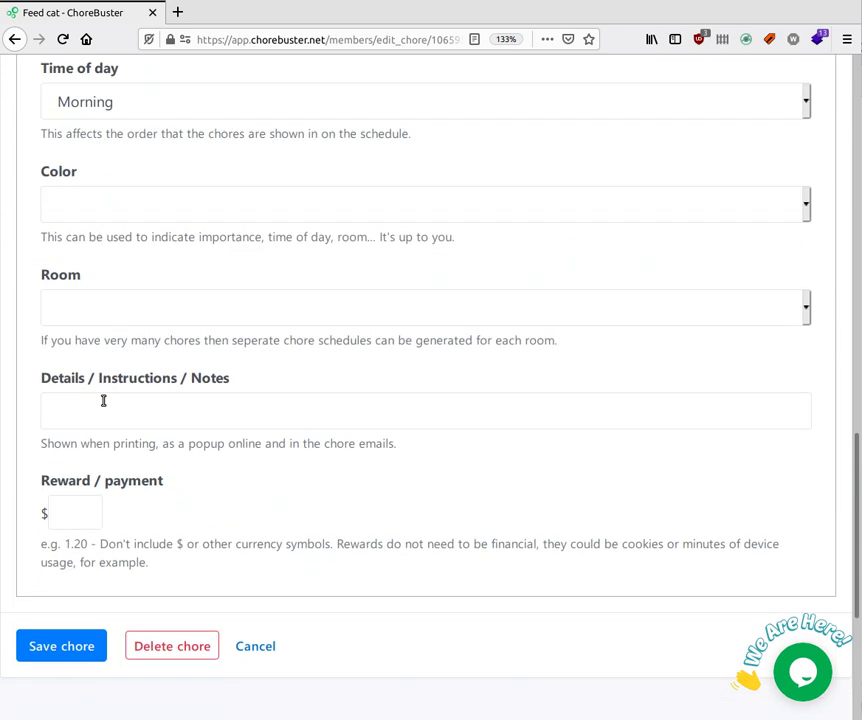
left_click(66, 416)
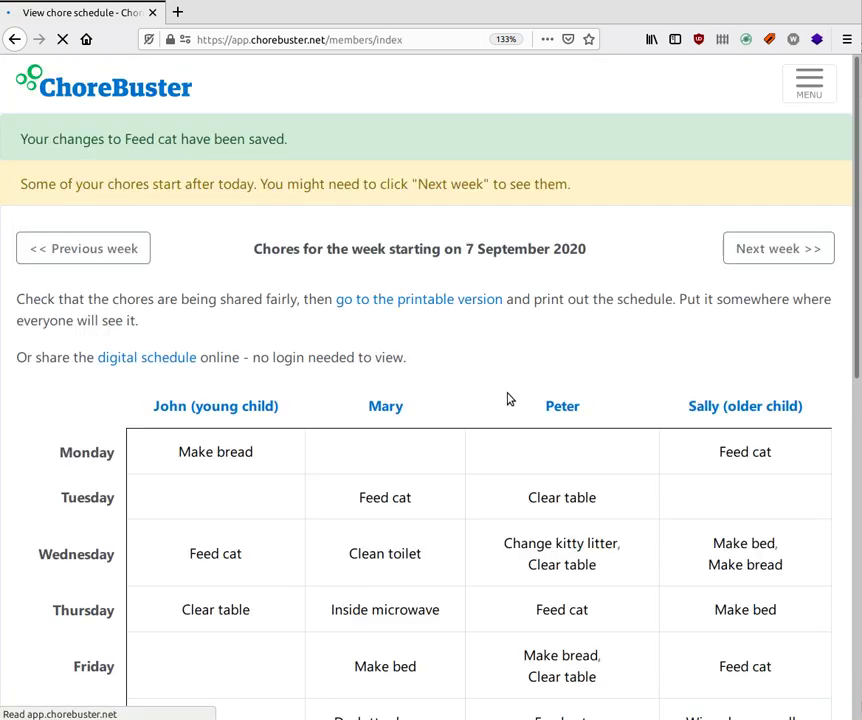
Set the Feed dog chore's start date to 07/09/2020 and save the chore.
scroll(511, 347, "down", 3)
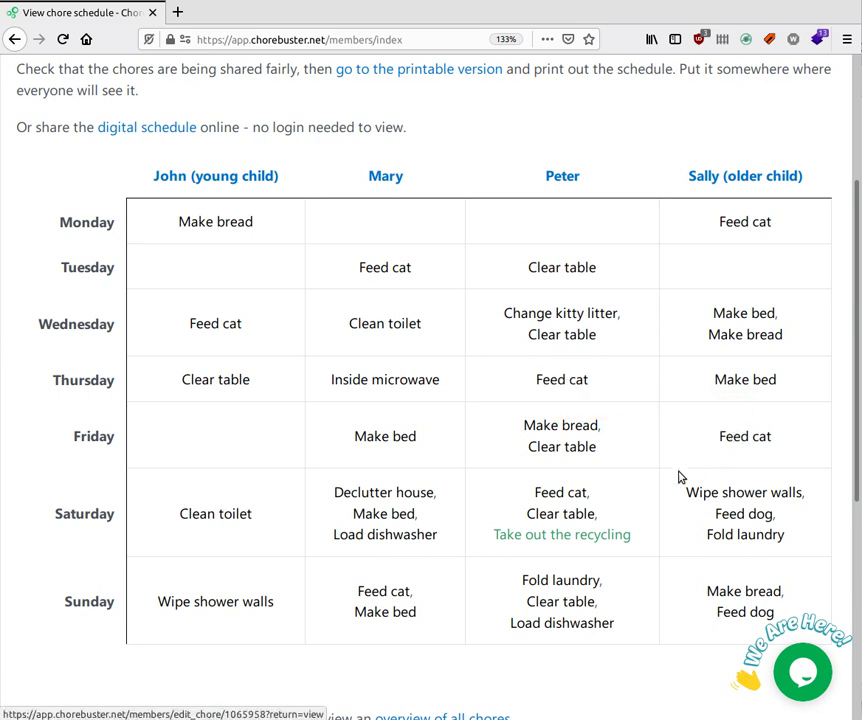
left_click(725, 612)
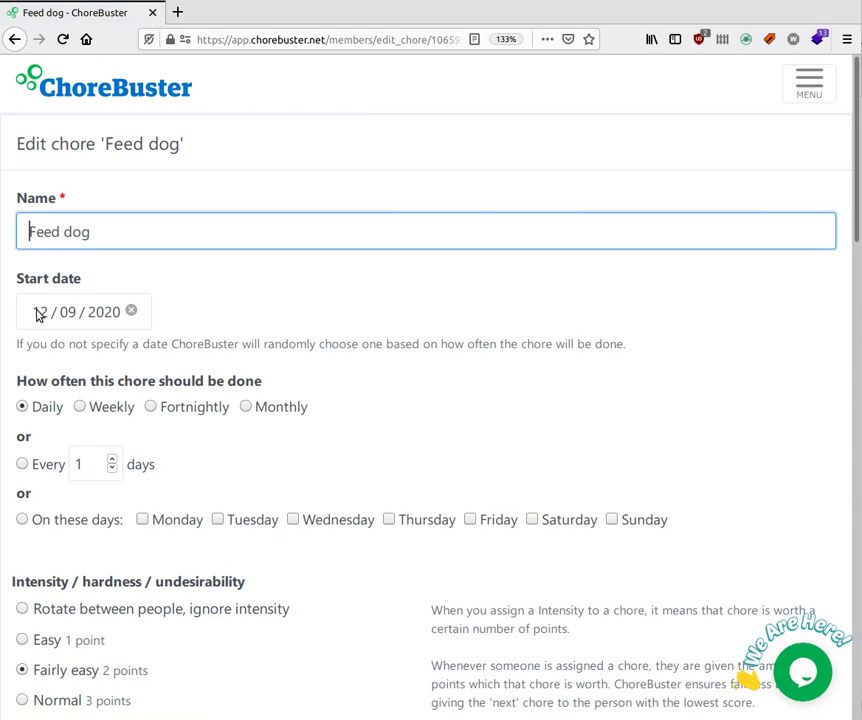
left_click(38, 314)
left_click(39, 414)
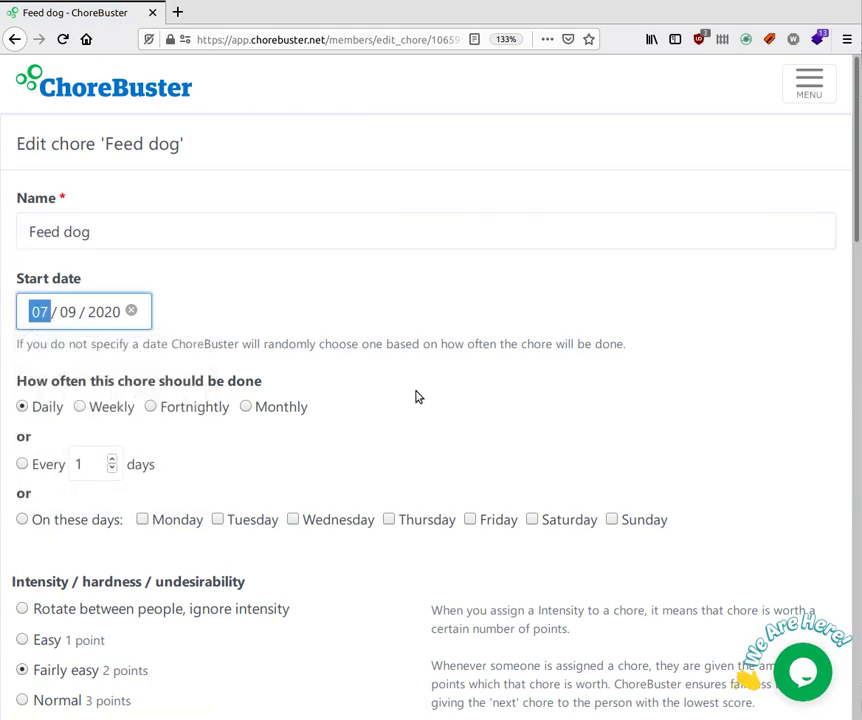
scroll(464, 416, "down", 6)
scroll(464, 421, "down", 10)
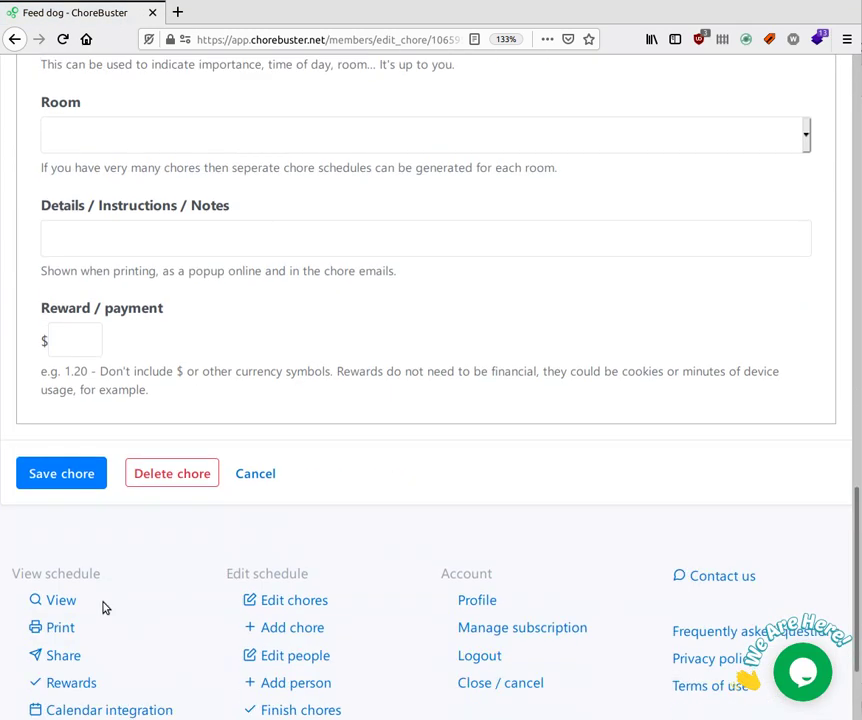
left_click(52, 320)
Examine how chores are shared in the current week's schedule and in the week starting 14 September 2020.
scroll(221, 391, "down", 3)
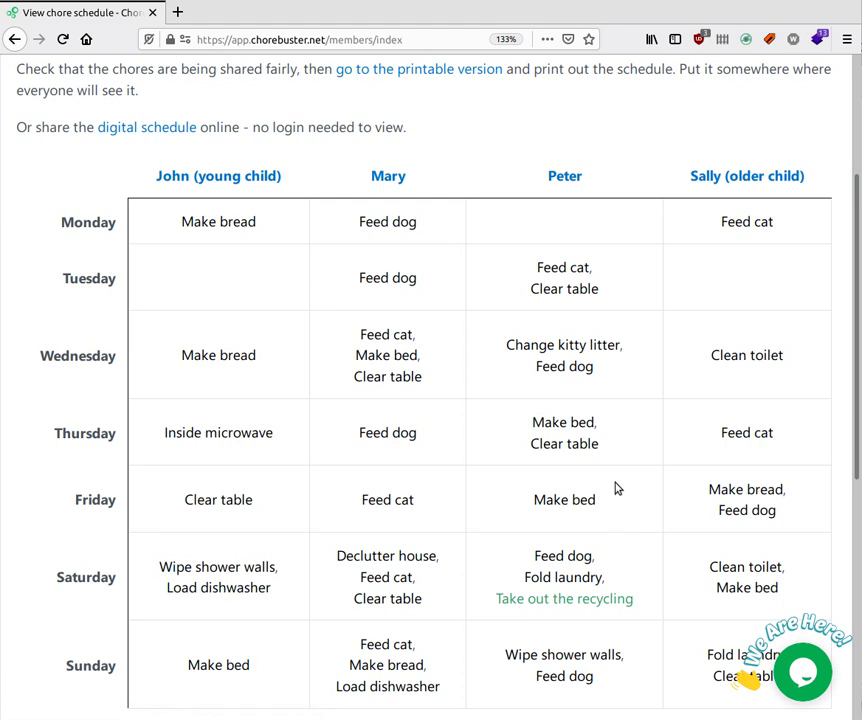
scroll(616, 488, "down", 4)
scroll(616, 488, "up", 5)
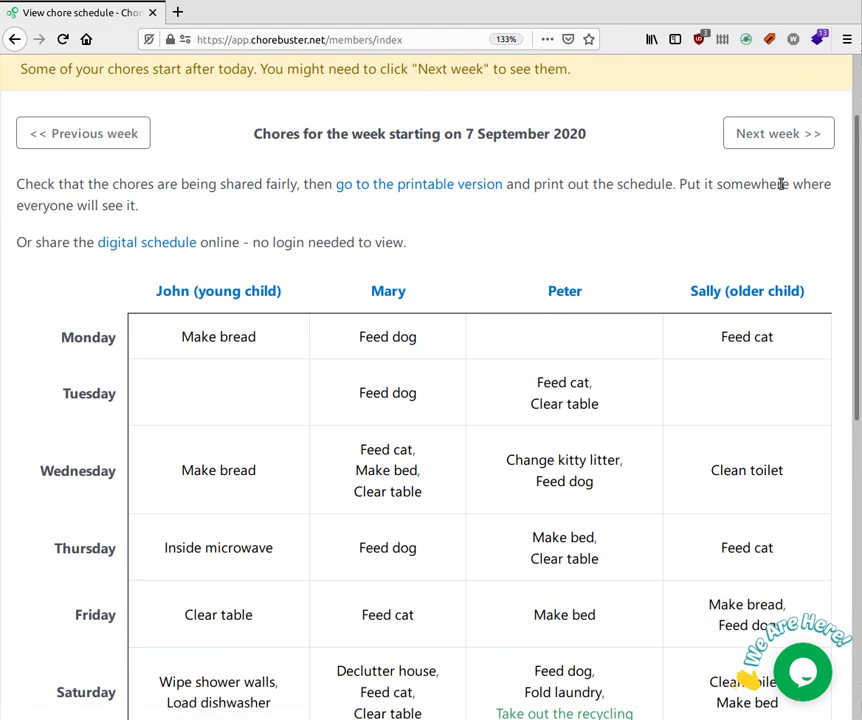
left_click(779, 133)
scroll(627, 279, "down", 3)
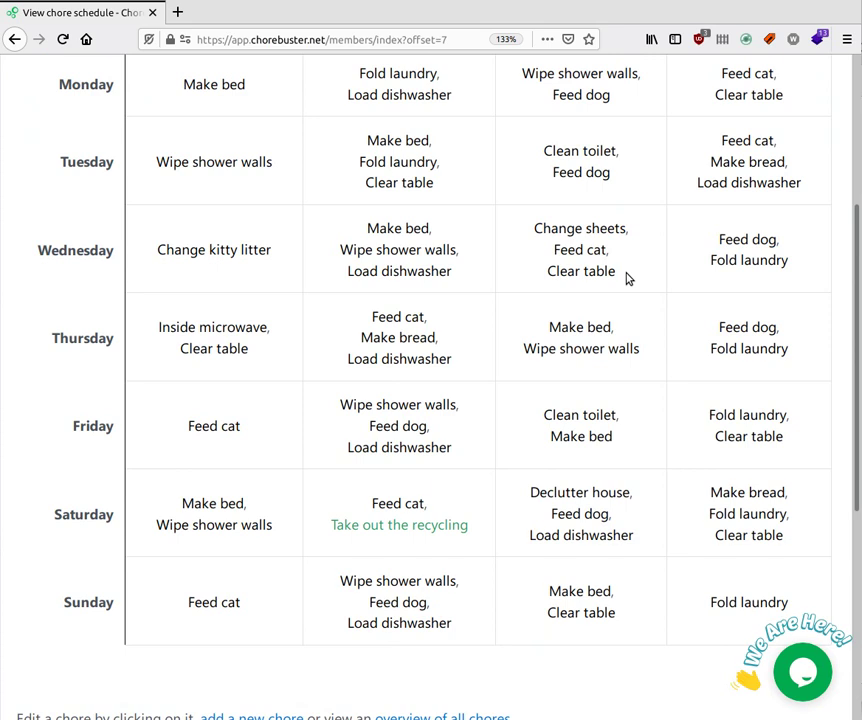
scroll(627, 279, "down", 1)
scroll(624, 275, "up", 5)
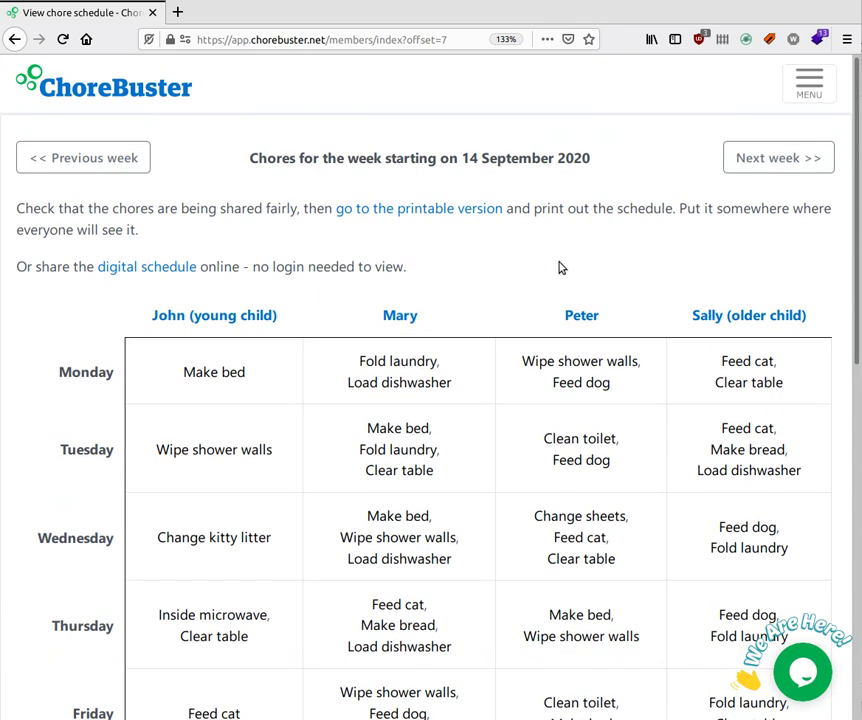
Open the page for finishing chores and mark Monday's Feed dog, Make bread and Feed cat as completed.
scroll(556, 280, "down", 7)
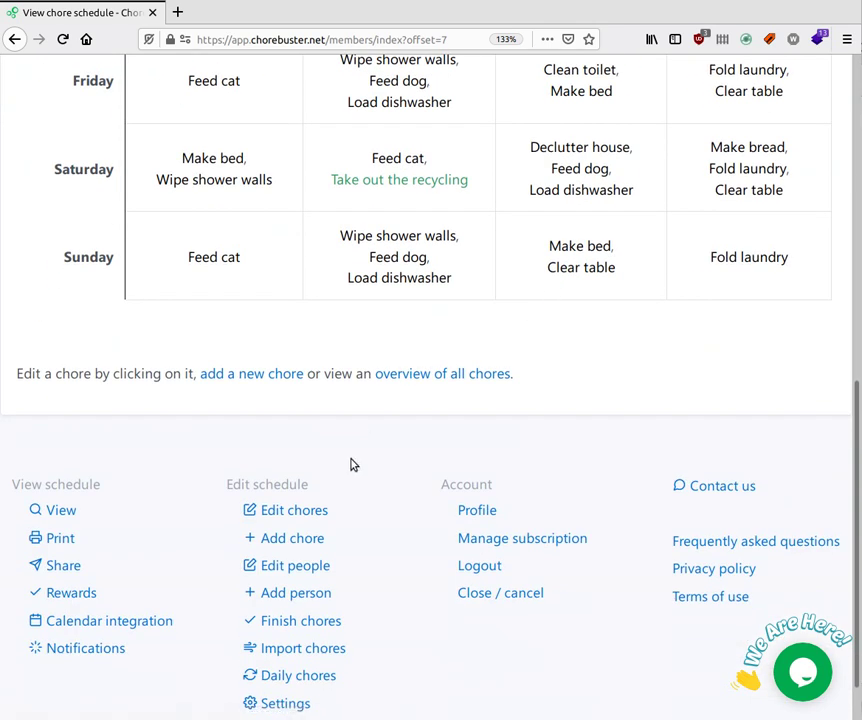
scroll(330, 540, "down", 1)
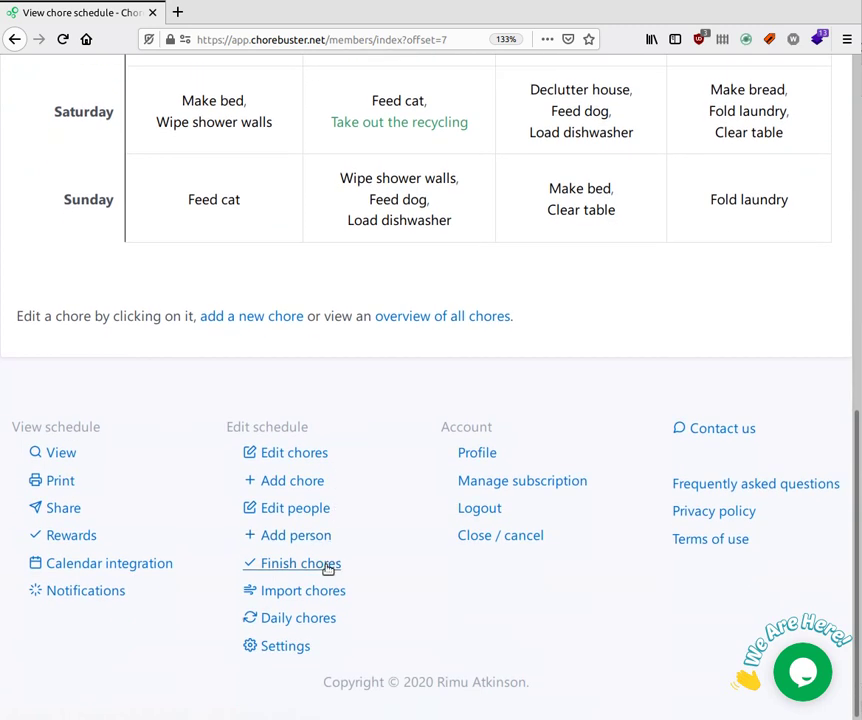
left_click(373, 556)
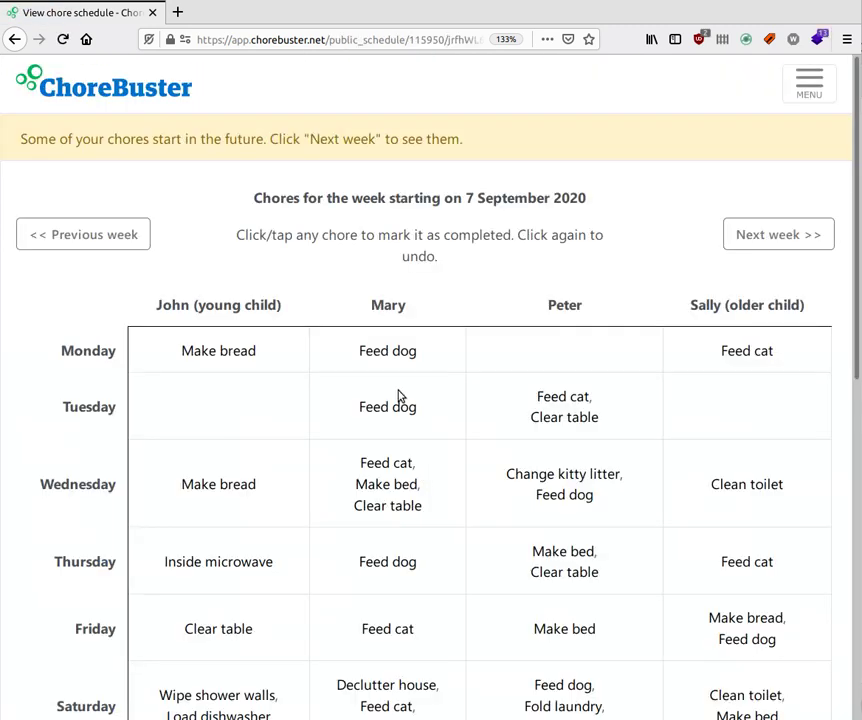
left_click(400, 352)
left_click(225, 358)
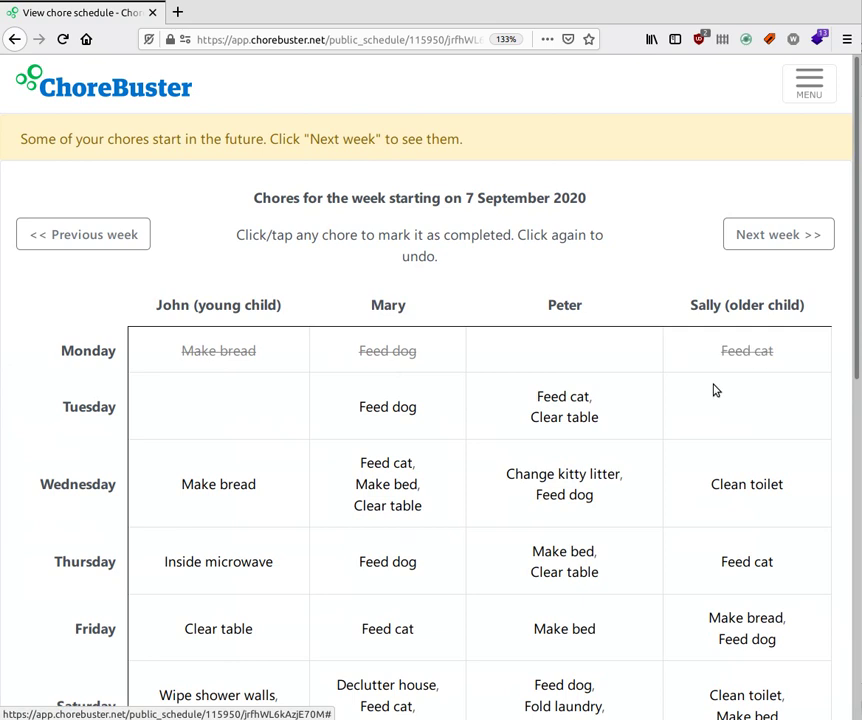
left_click(757, 355)
left_click(431, 413)
Add "Brush teeth" as a daily chore for the young child, copy its text, and save.
scroll(566, 366, "down", 7)
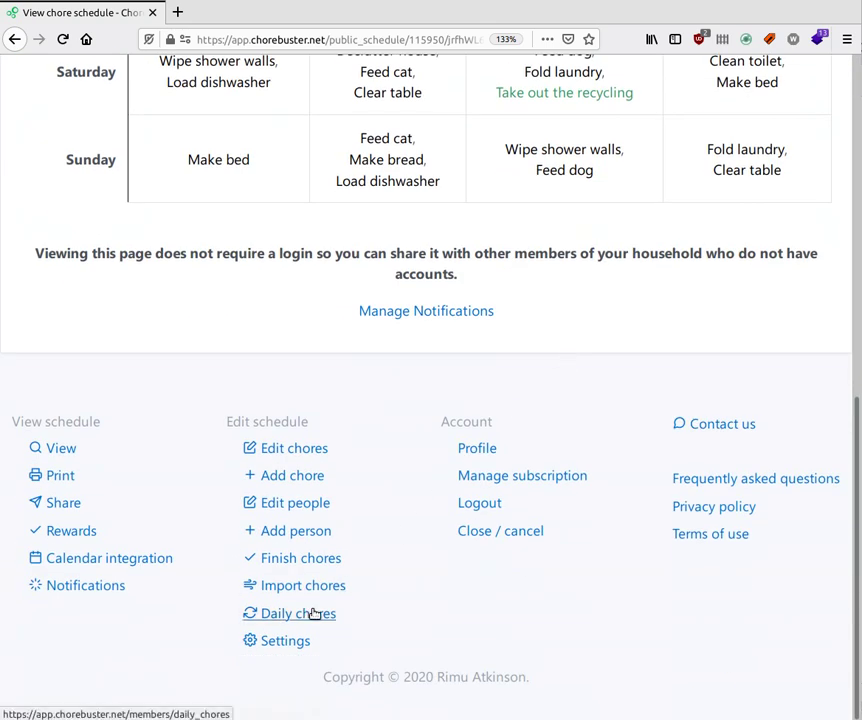
left_click(313, 613)
left_click(121, 279)
left_click(114, 291)
type("Brush teeth")
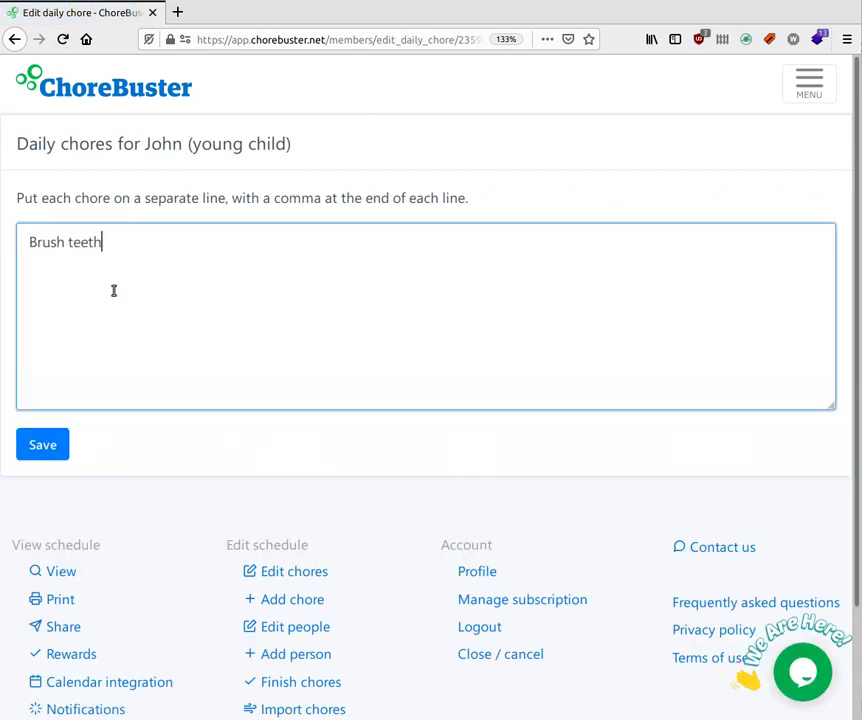
key("ctrl+a")
key("ctrl+c")
left_click(44, 436)
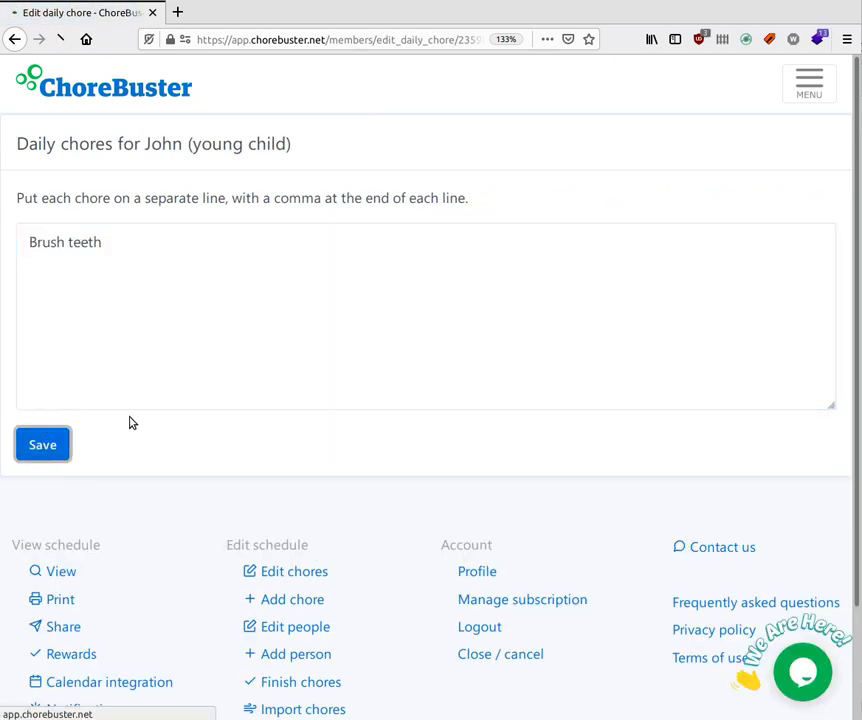
Add the copied "Brush teeth" daily chore for the older child and save.
left_click(93, 390)
left_click(98, 302)
key("ctrl+v")
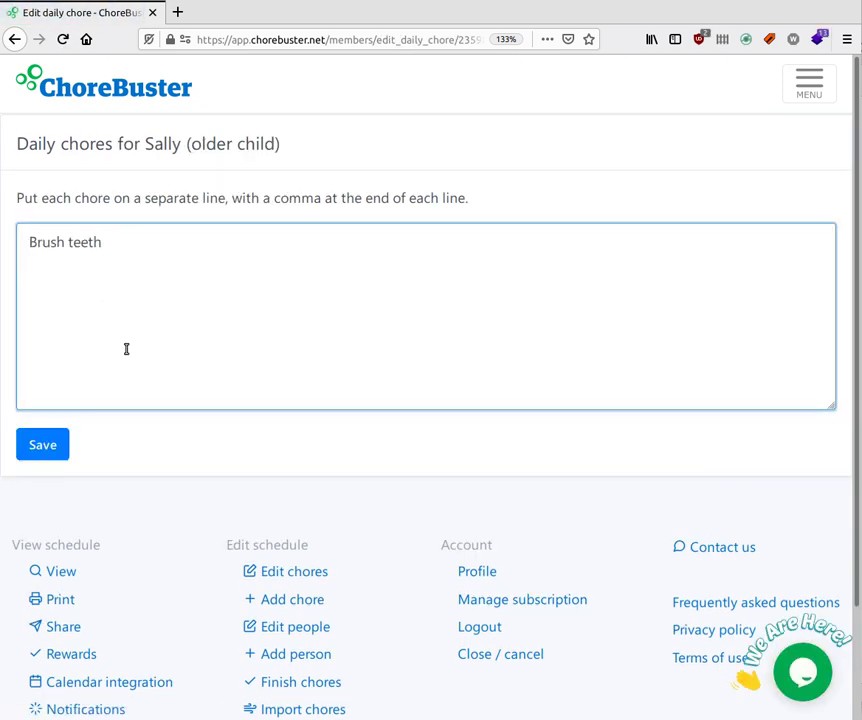
left_click(56, 444)
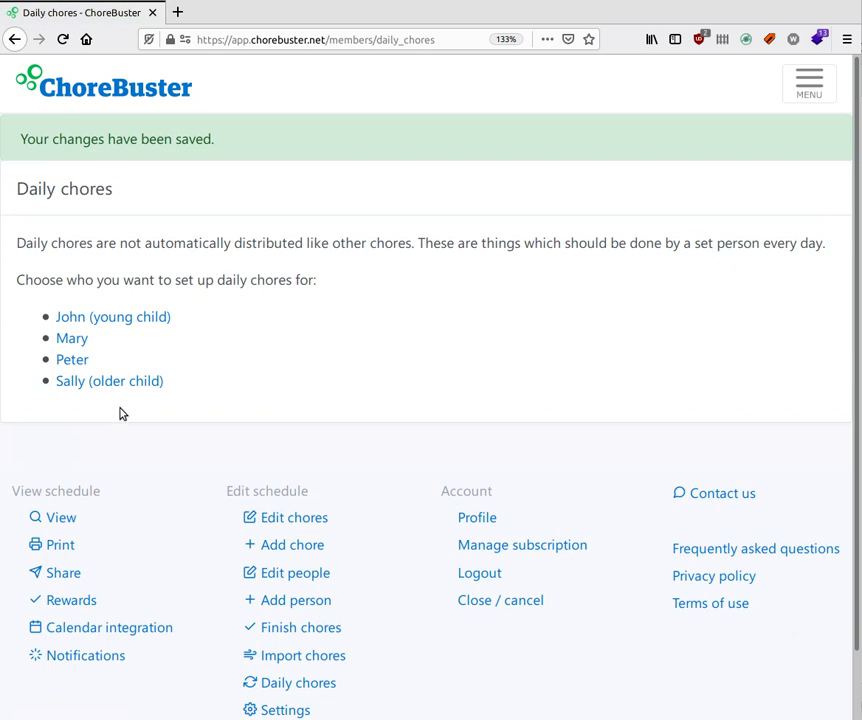
Show the chore schedule and check the daily chores listed for both children throughout the week.
left_click(36, 525)
scroll(492, 405, "down", 2)
scroll(492, 405, "down", 2)
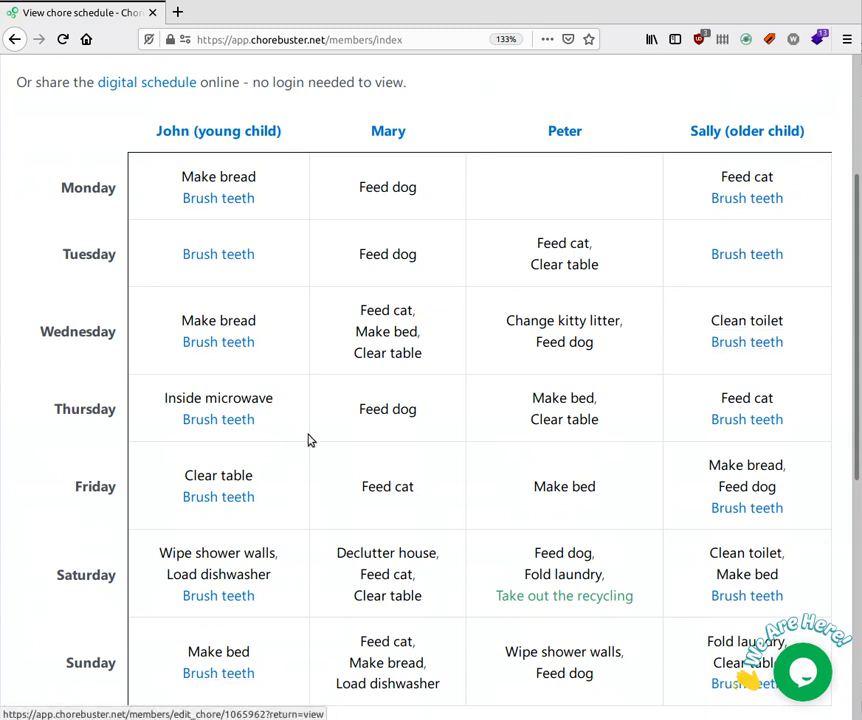
scroll(494, 278, "down", 5)
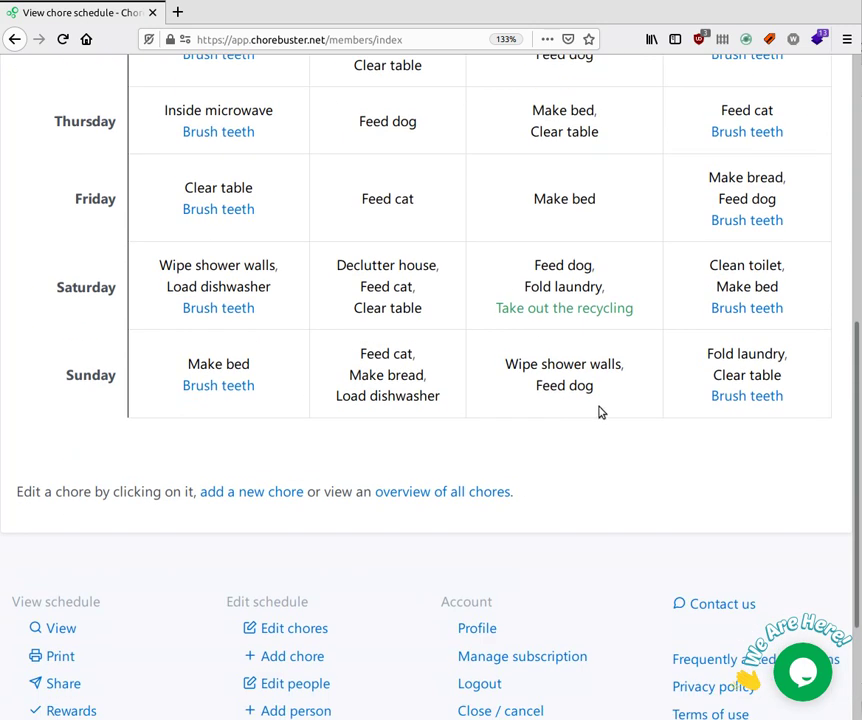